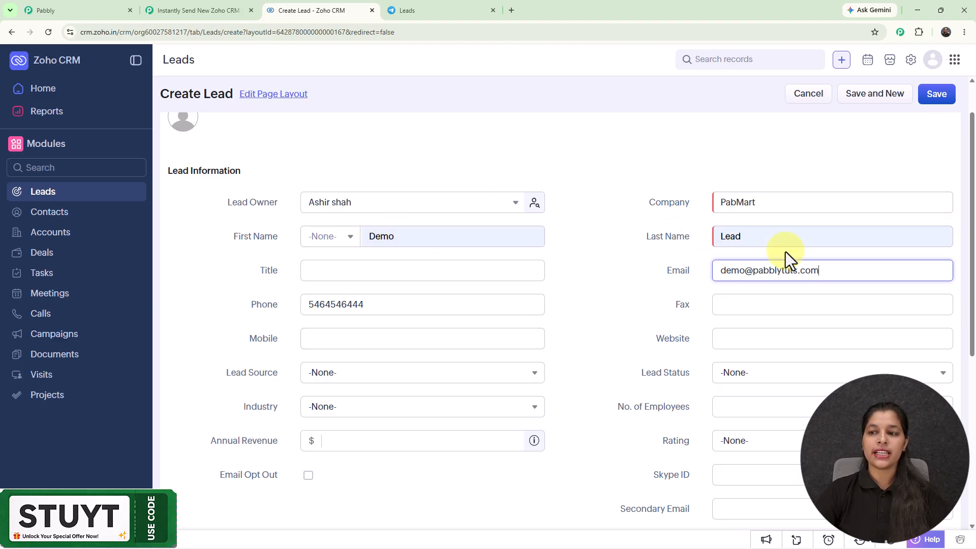
Step: Save the new lead for the company PabMart and view its record
click(945, 104)
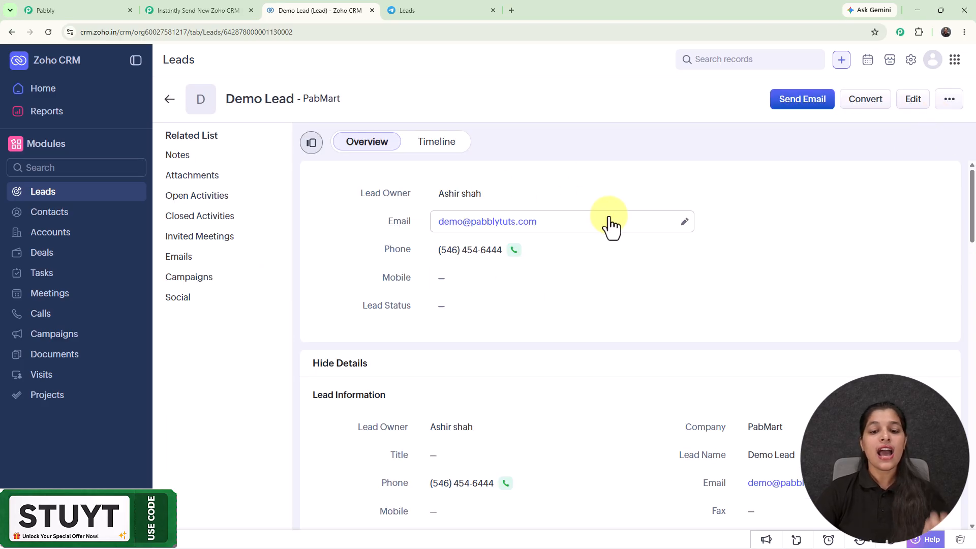
scroll(610, 224, down, 1)
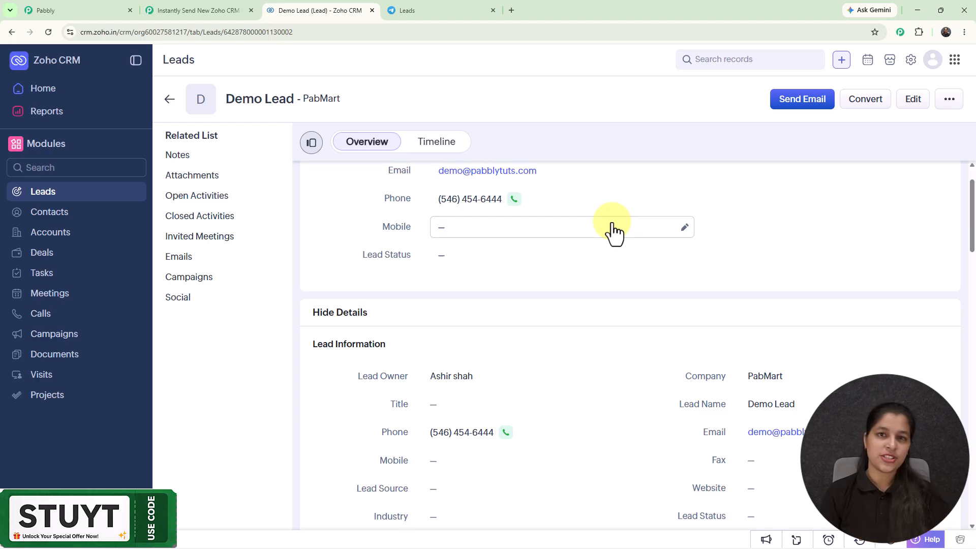
Step: Switch to Telegram and check the lead details in the crmleads message of the Leads group
mouse_move(407, 1)
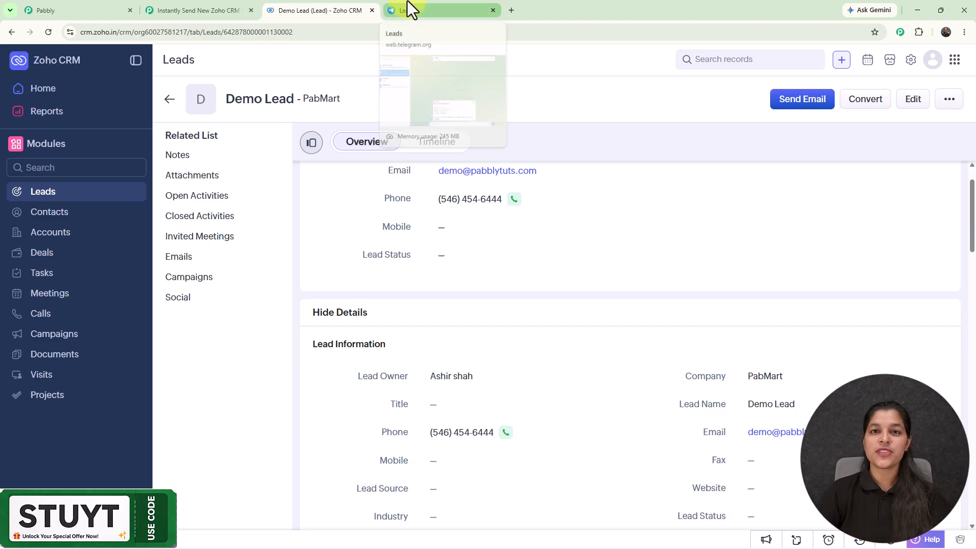
click(407, 1)
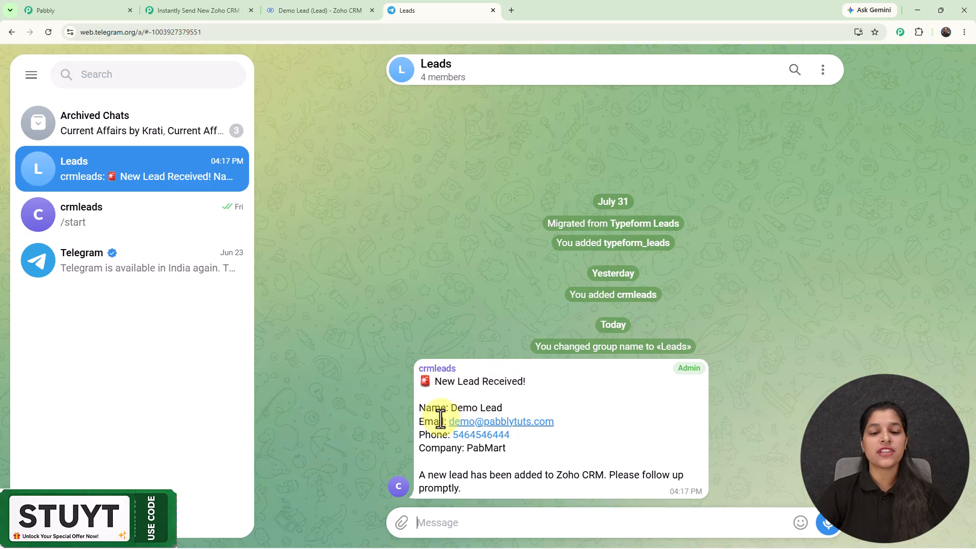
drag(420, 408, 562, 454)
click(566, 401)
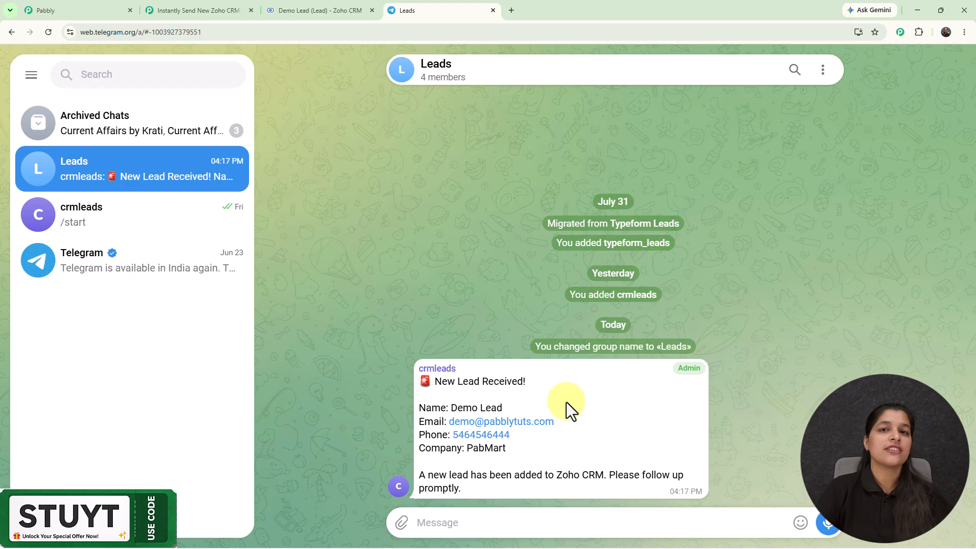
Step: Open the pabbly.com/connect website in a new browser tab
click(203, 10)
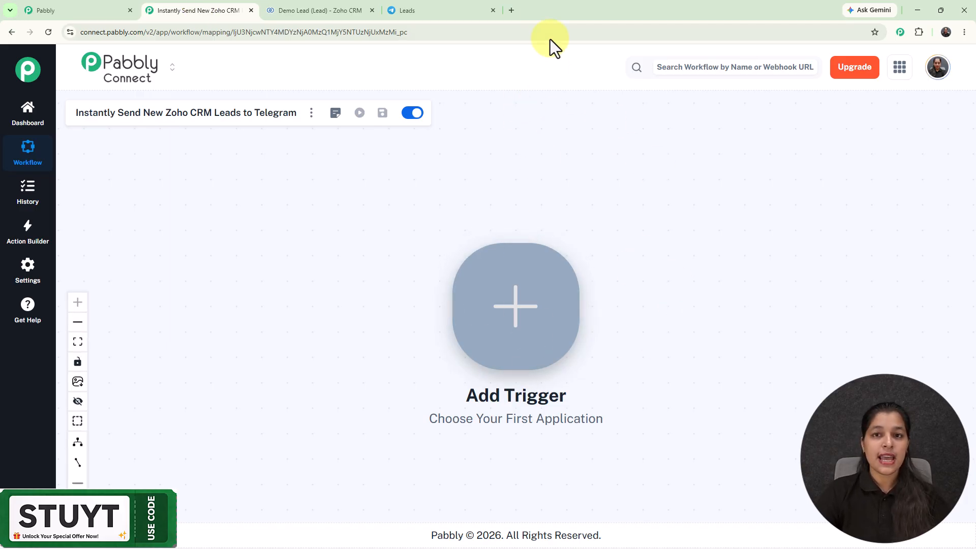
click(512, 10)
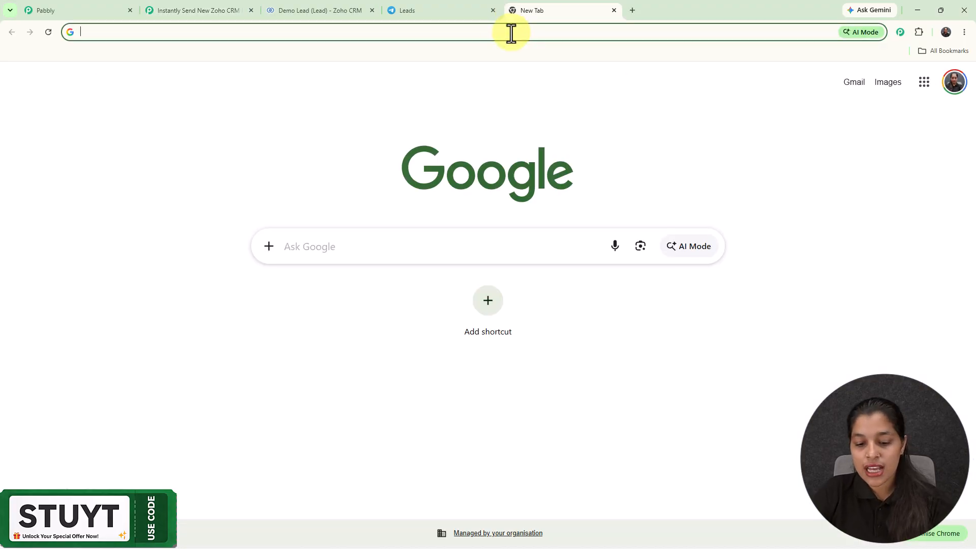
text(p)
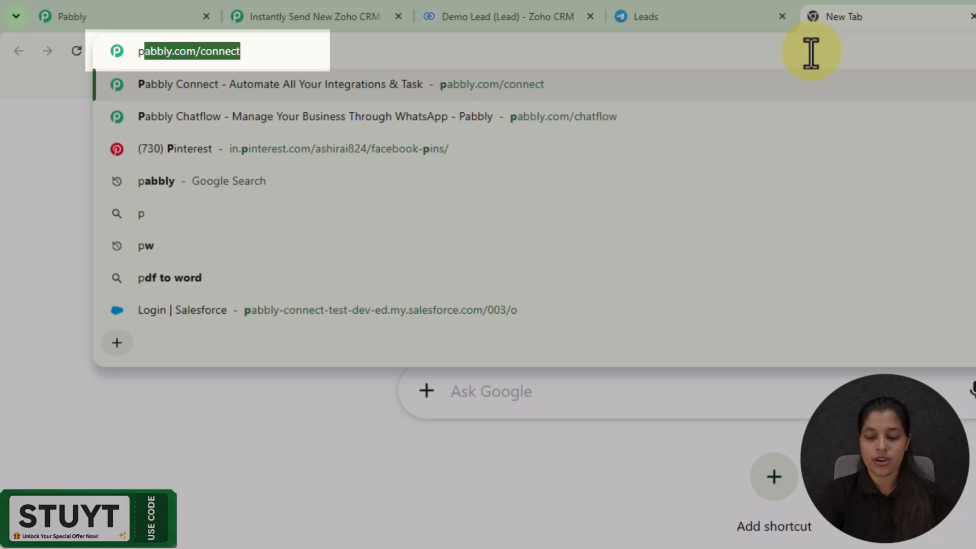
key(Return)
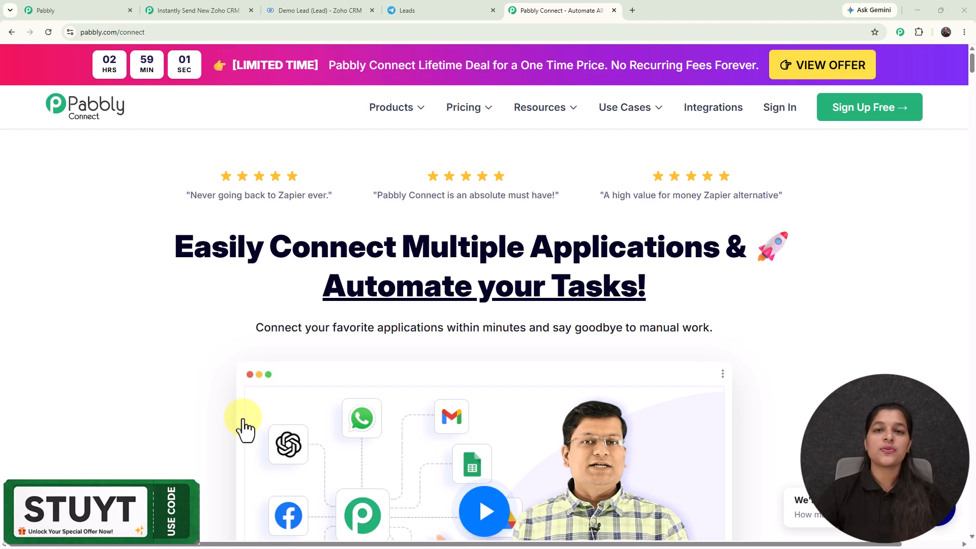
Step: Switch to the Pabbly Connect workflow and add a Zoho CRM trigger with the New Module Entry event
click(183, 10)
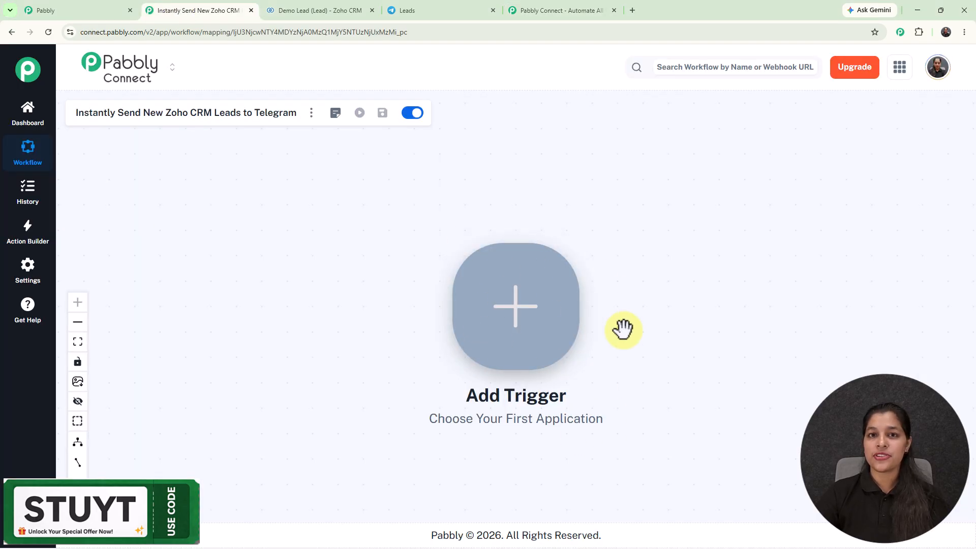
click(532, 320)
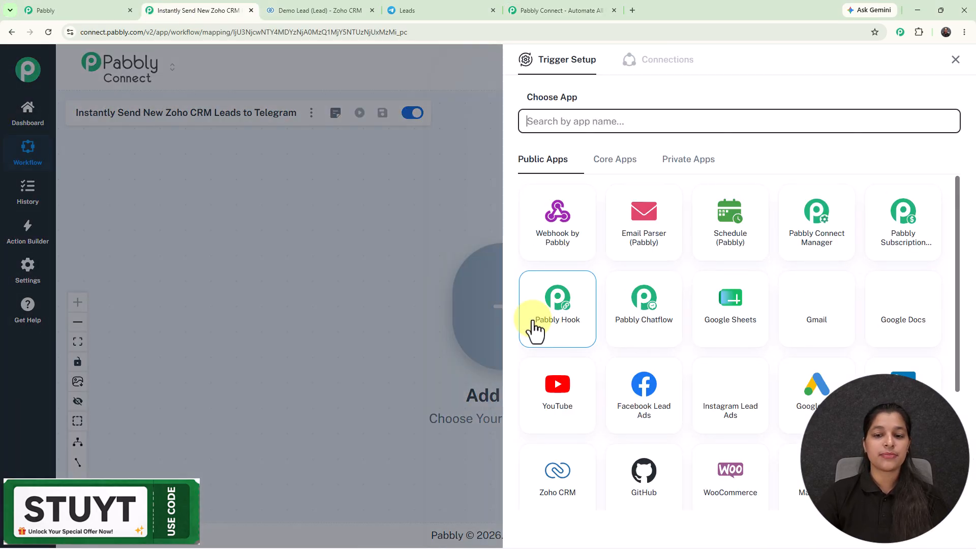
click(574, 125)
click(557, 487)
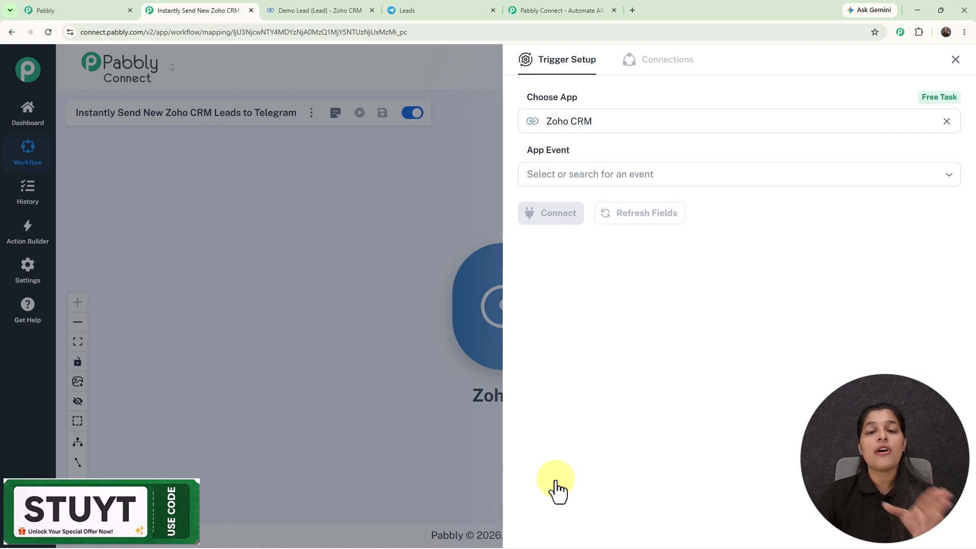
click(593, 178)
click(583, 370)
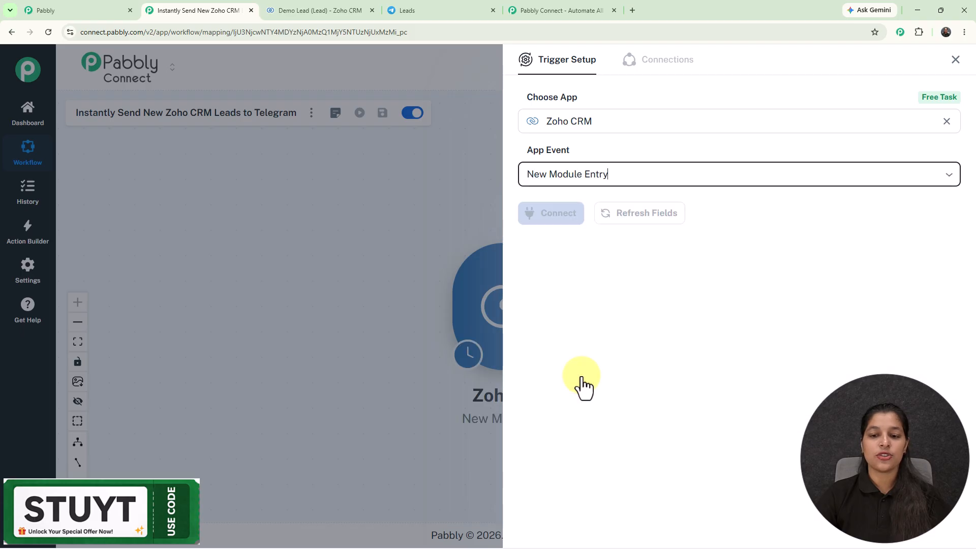
Step: Start connecting the trigger to Zoho CRM through a new connection
click(548, 220)
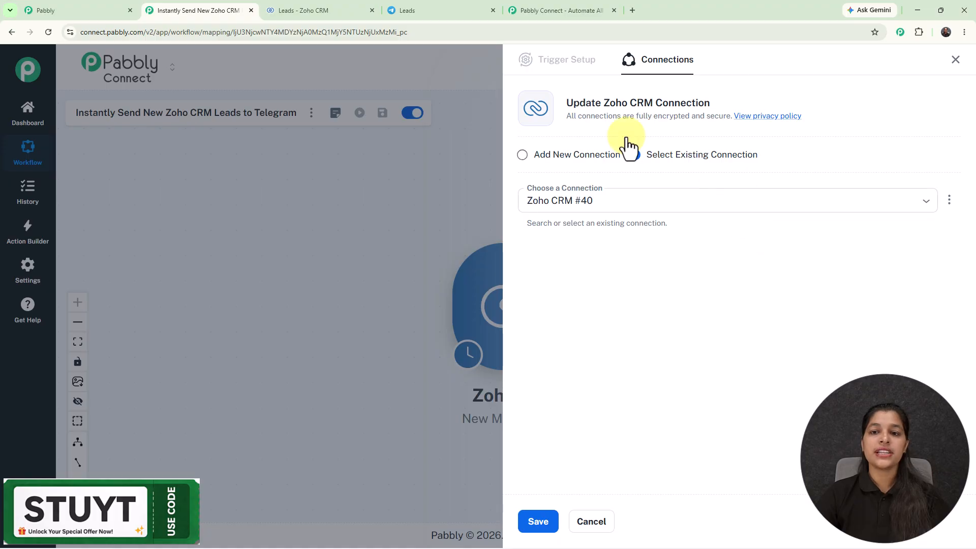
click(522, 155)
click(572, 283)
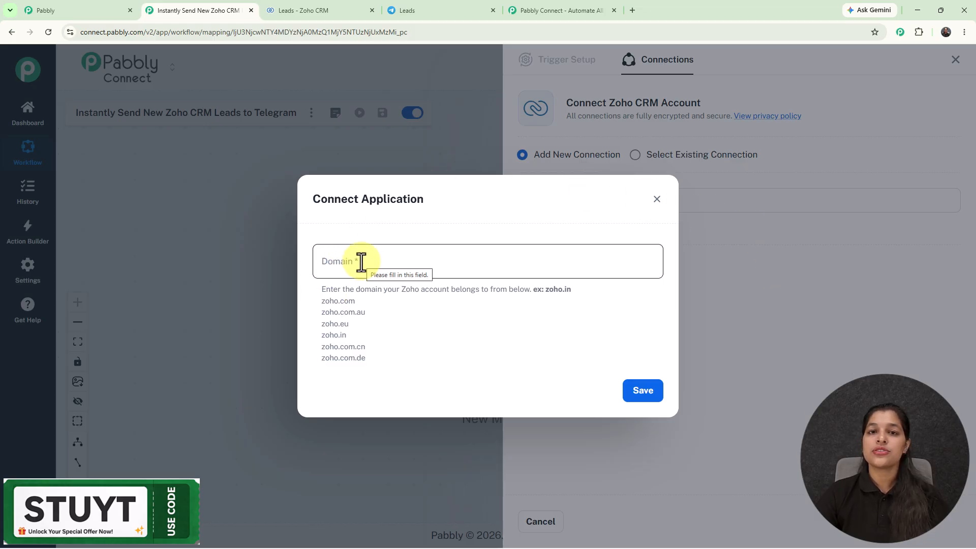
Step: Look up the account's domain in the Zoho CRM address and save zoho.in as the new connection's domain
click(312, 10)
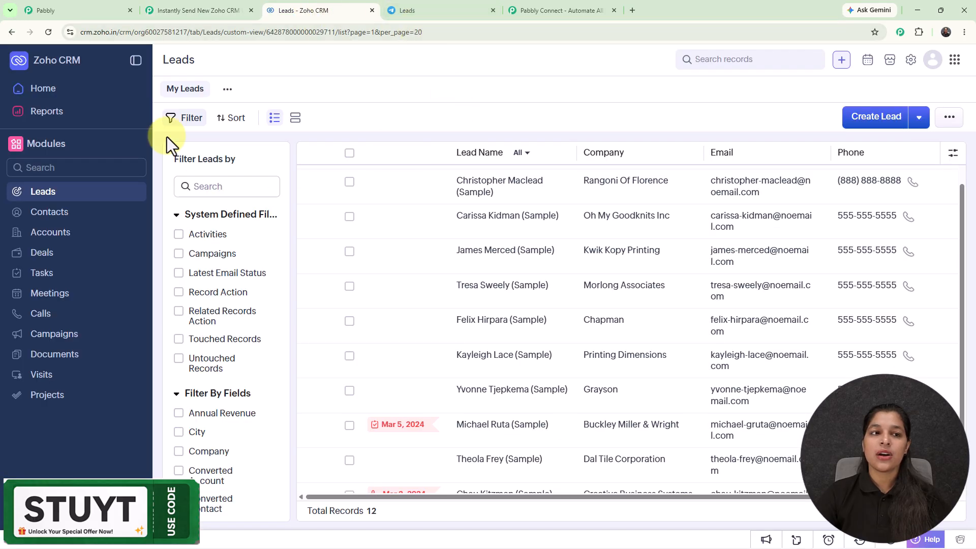
drag(94, 33, 117, 35)
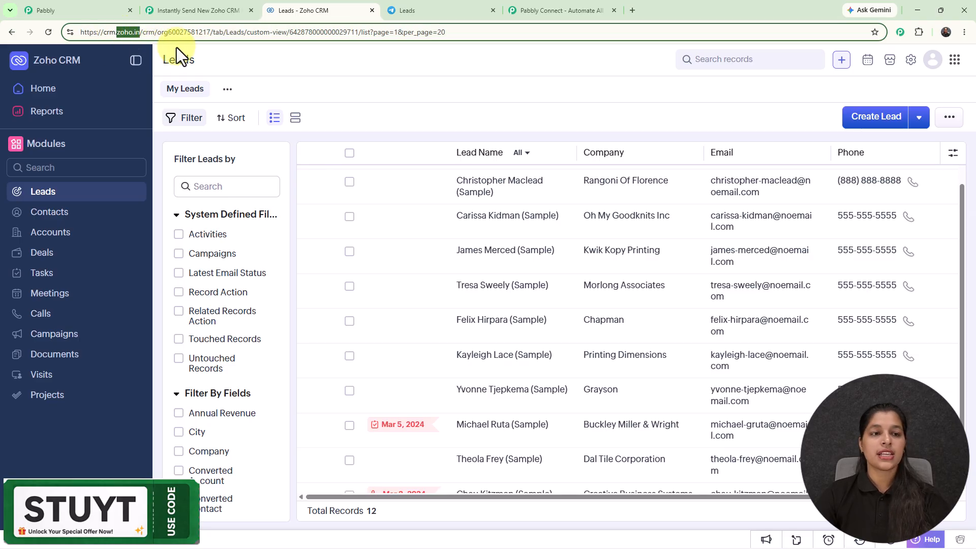
click(179, 10)
click(456, 254)
text(zoho.in)
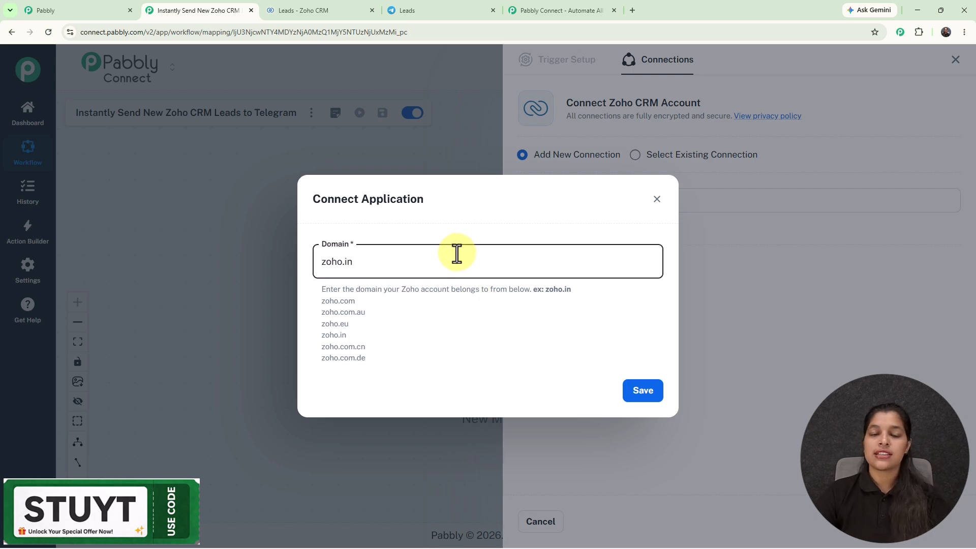
click(633, 397)
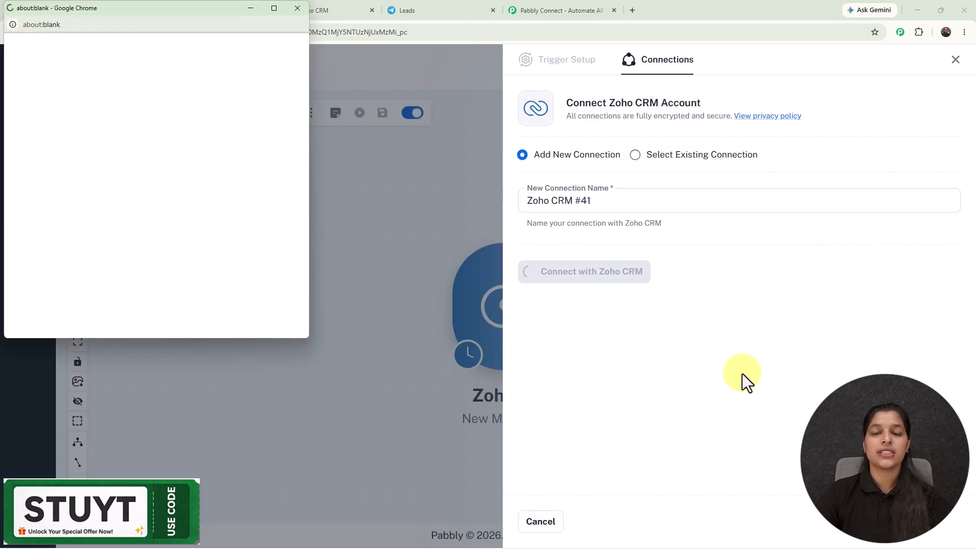
Step: Allow Pabbly Connect to access the listed Zoho account data and accept the authorization request
scroll(139, 198, down, 5)
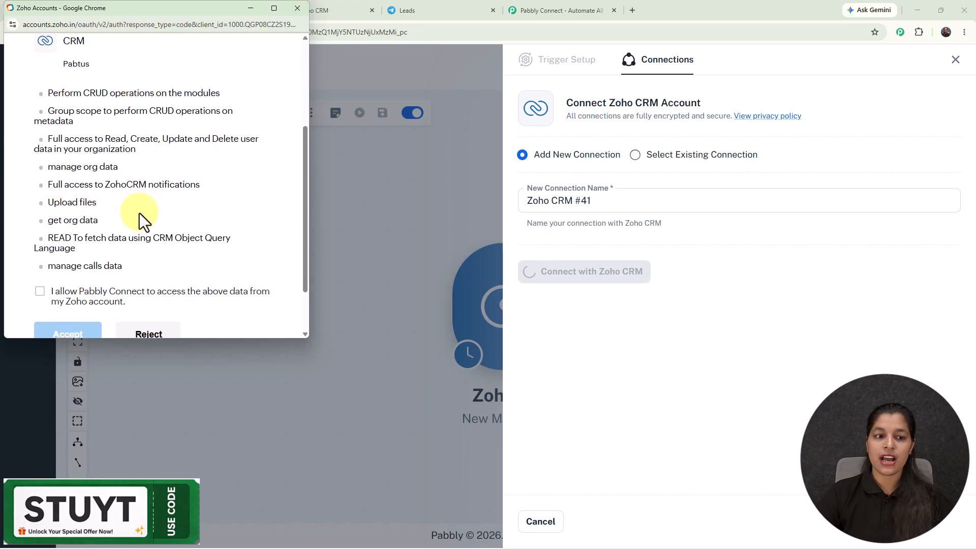
click(39, 224)
click(81, 275)
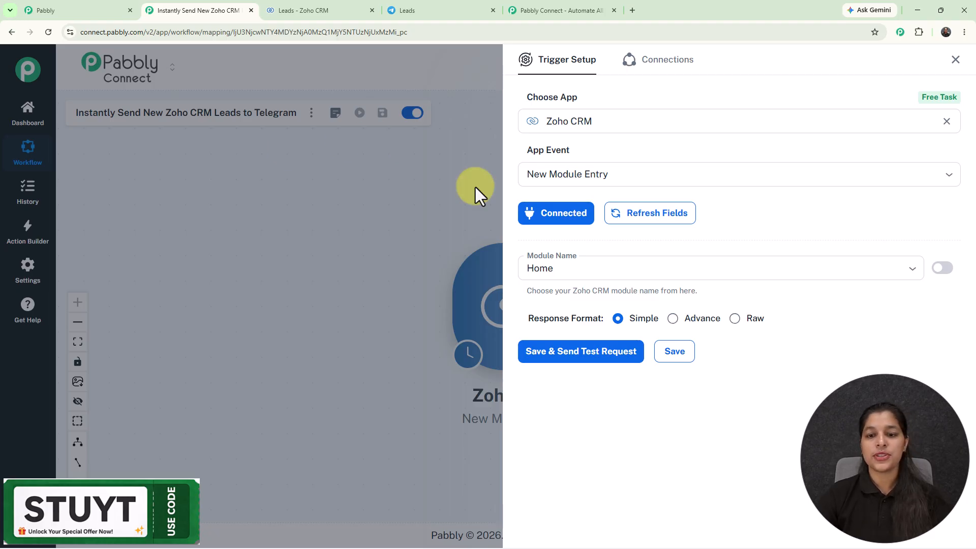
Step: Set the trigger's module name to Leads
click(650, 265)
double_click(654, 266)
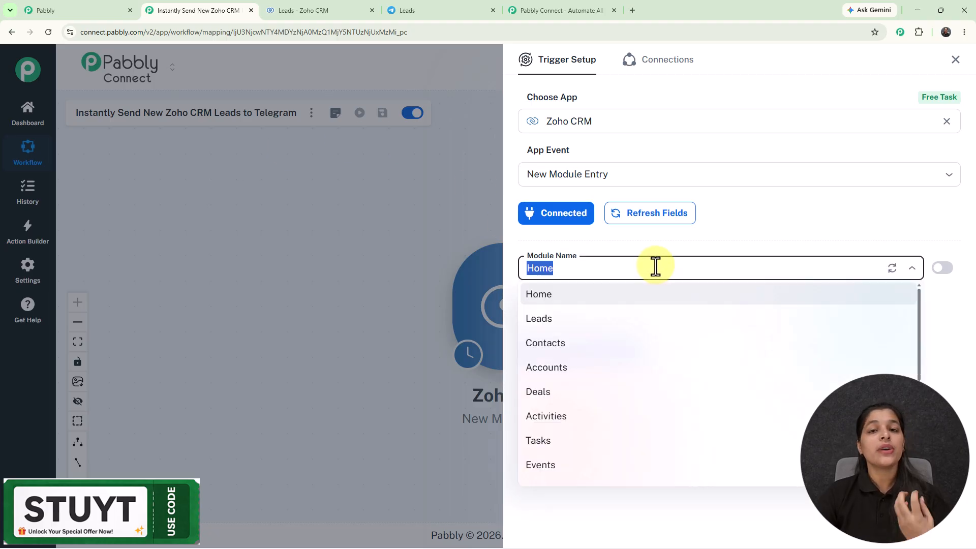
double_click(557, 320)
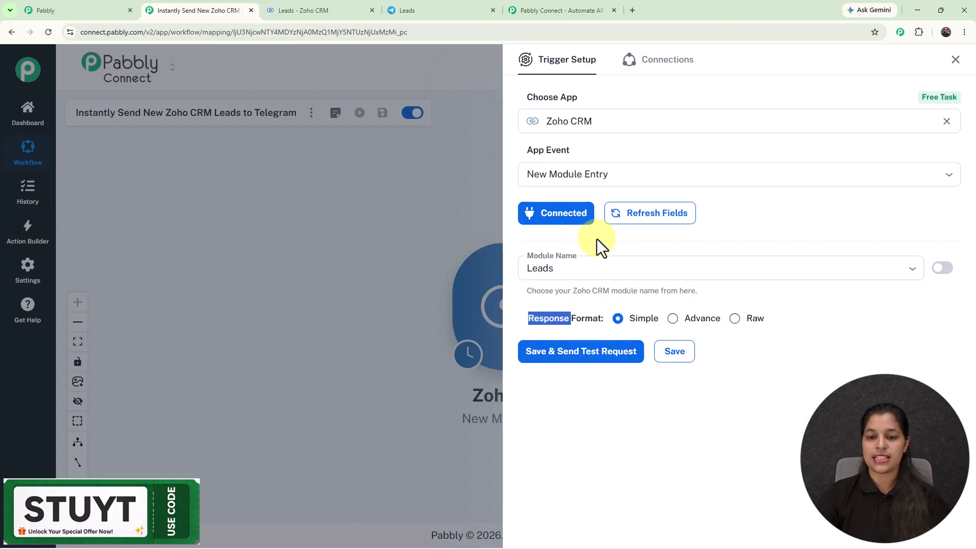
click(846, 331)
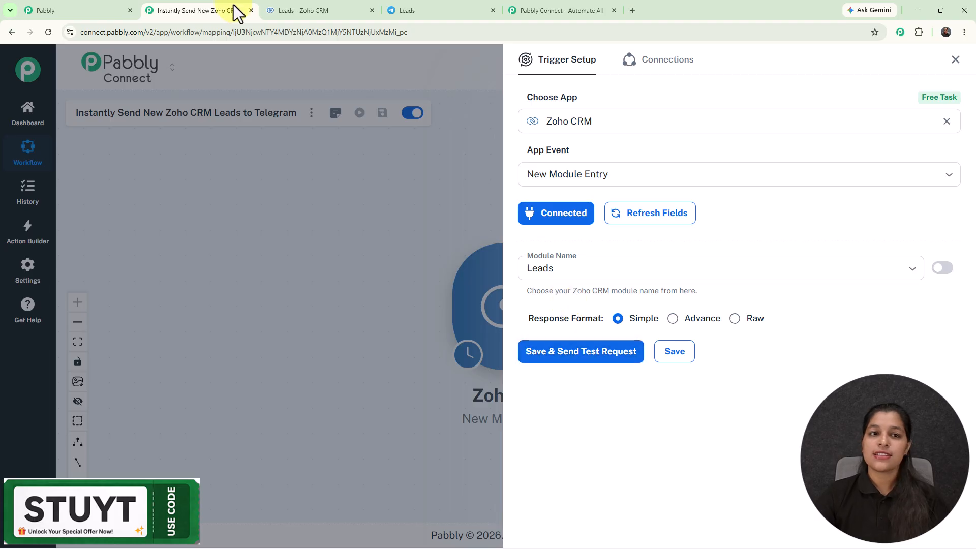
Step: Switch to Zoho CRM and save a new test lead with company XYZ, filling in the lead's name, phone and email
click(324, 11)
scroll(620, 238, up, 2)
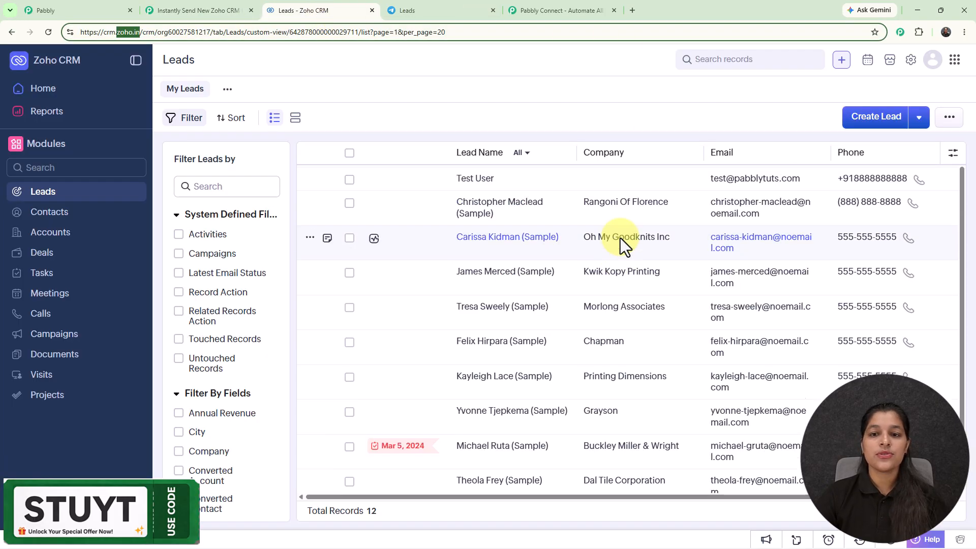
click(878, 121)
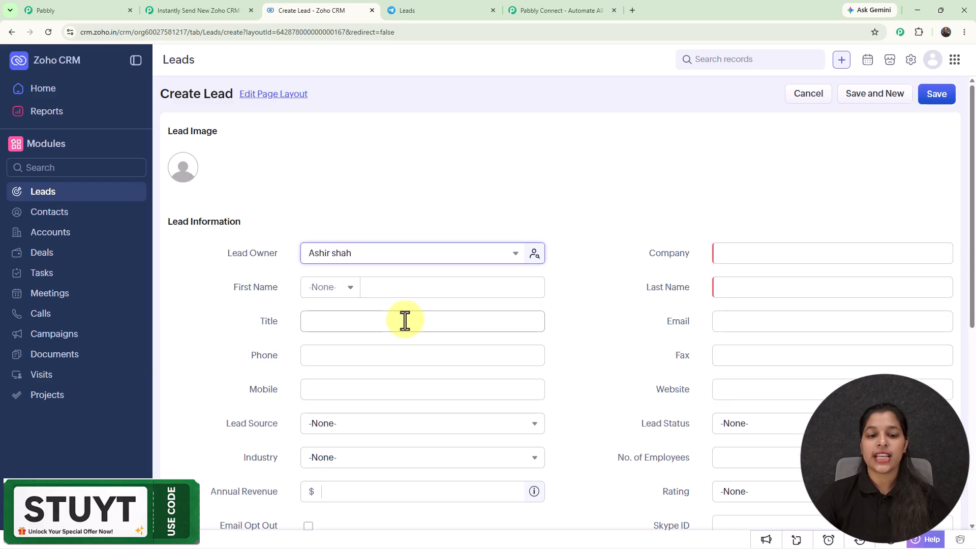
scroll(403, 320, down, 2)
click(392, 190)
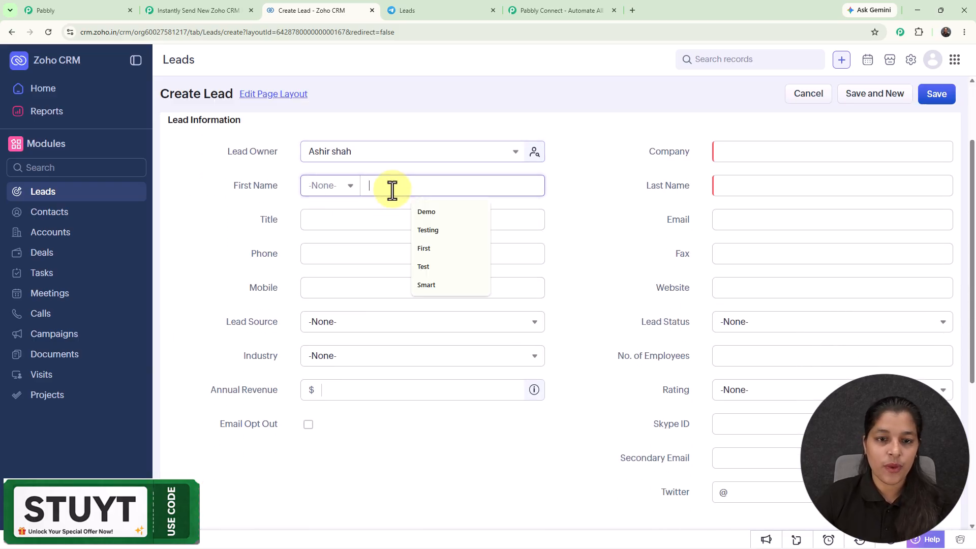
click(426, 248)
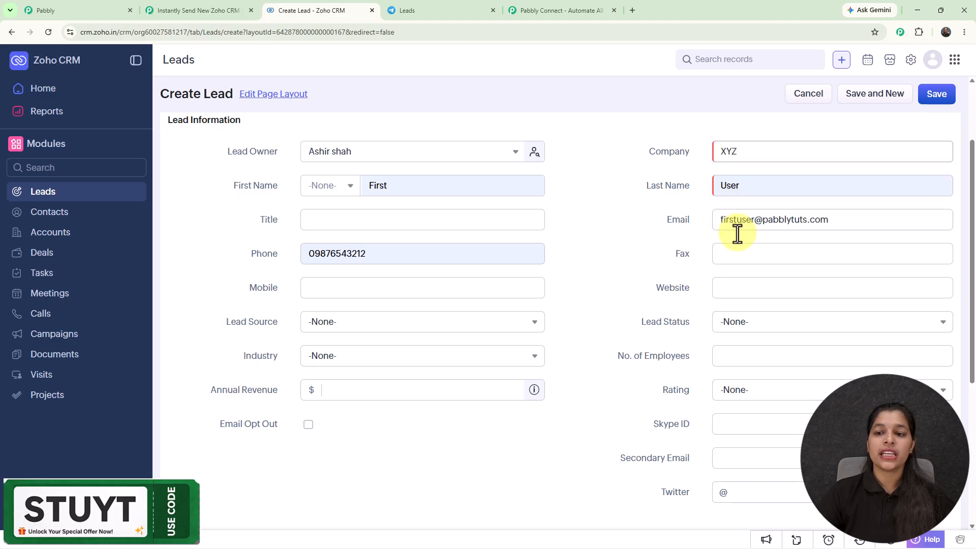
click(936, 97)
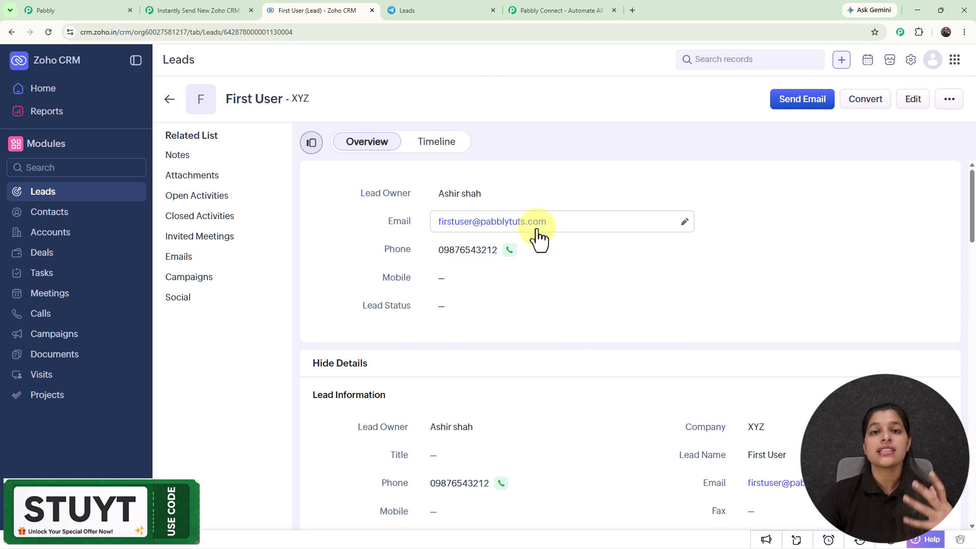
Step: Save the trigger in the Pabbly Connect workflow and send a test request, using the Simple response format
click(185, 10)
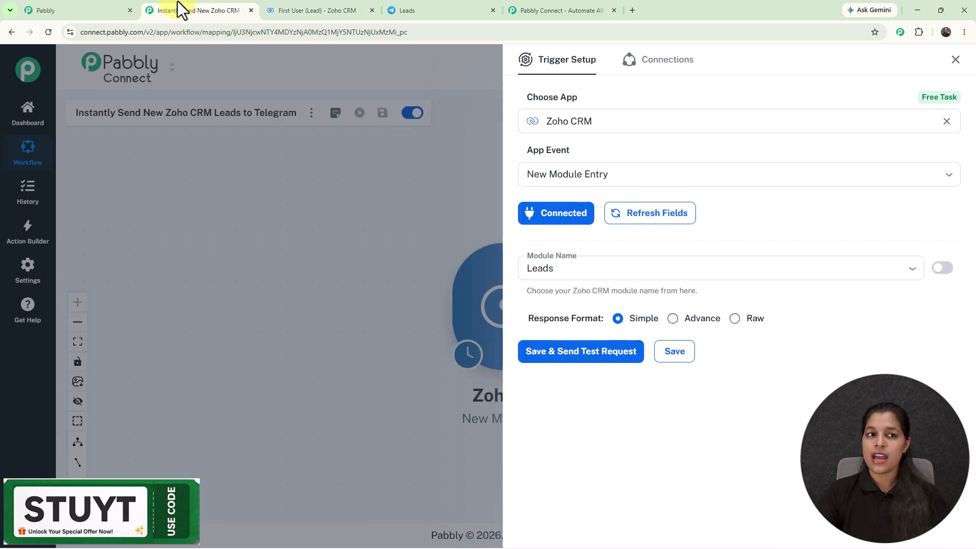
click(568, 352)
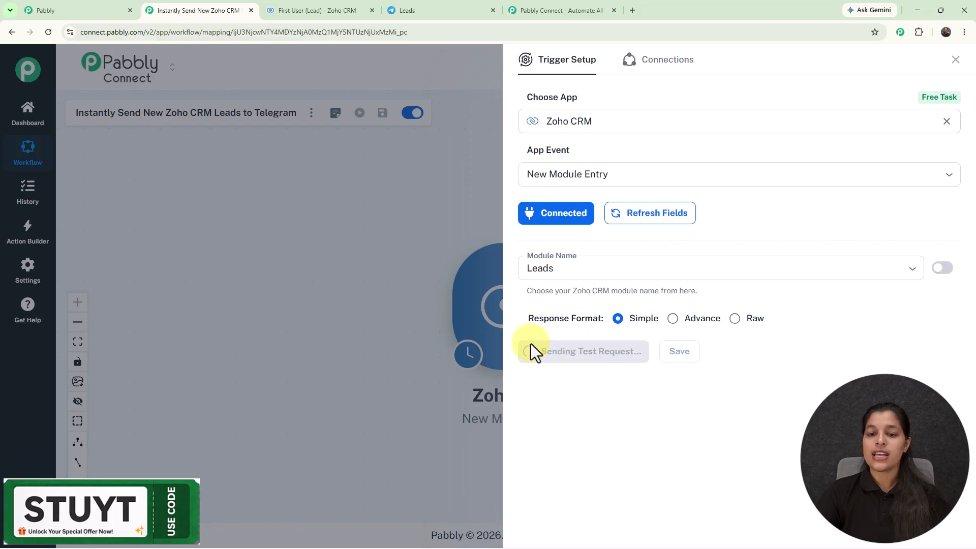
click(308, 10)
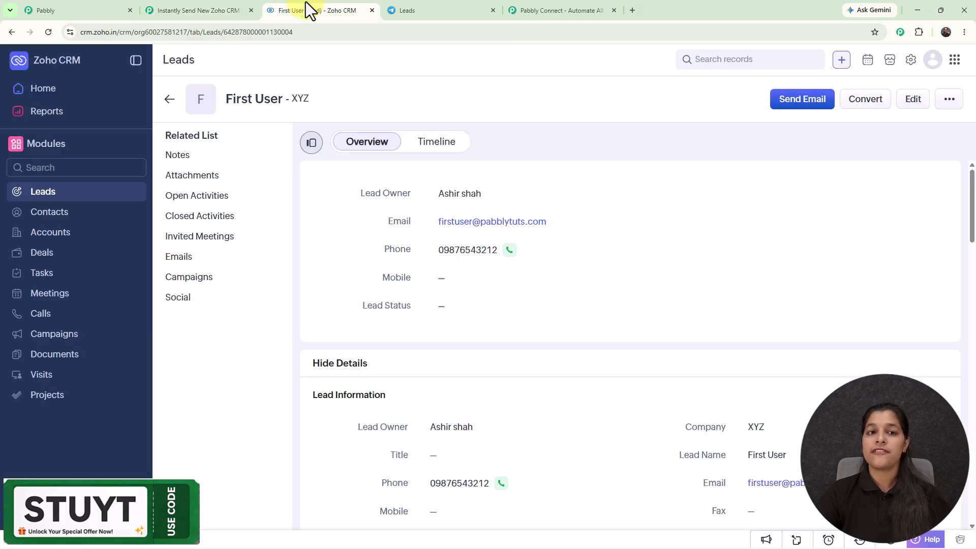
click(189, 13)
Step: Examine the received response fields, comparing the company, email and other lead details with the test lead
scroll(860, 259, down, 3)
scroll(860, 259, up, 2)
scroll(860, 259, down, 3)
scroll(860, 259, down, 2)
scroll(828, 270, up, 1)
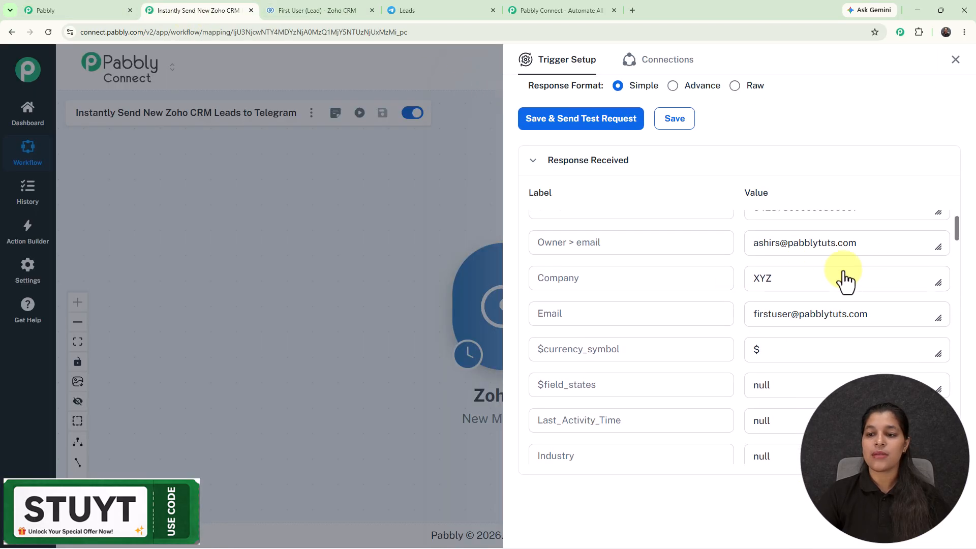
double_click(812, 283)
scroll(861, 331, down, 5)
scroll(859, 344, down, 14)
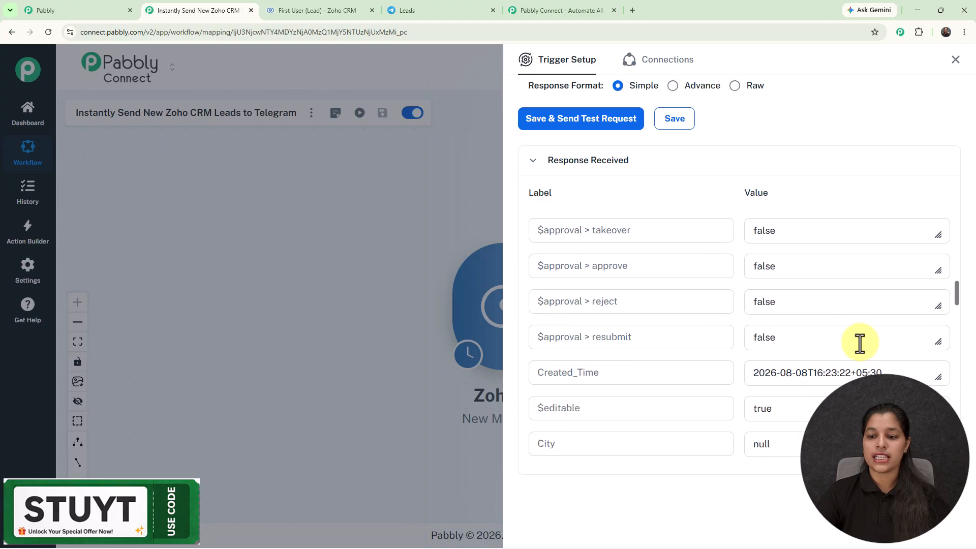
scroll(860, 346, down, 15)
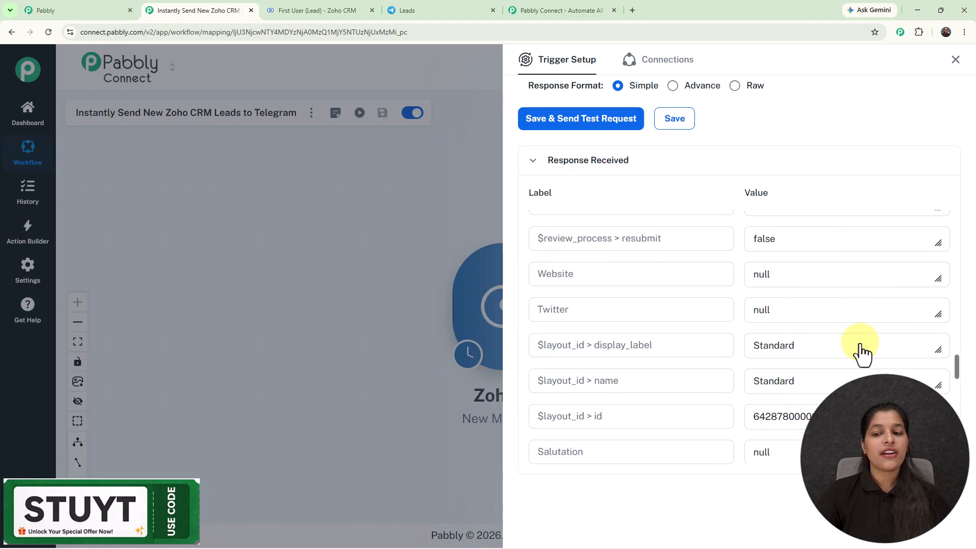
Step: Check the phone field in the trigger's received response and close the trigger setup
scroll(859, 343, down, 4)
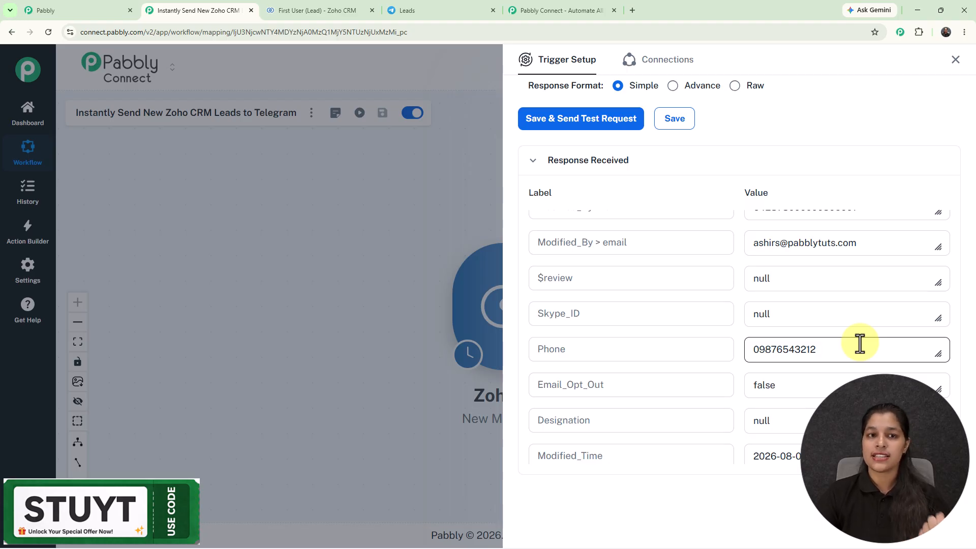
click(955, 60)
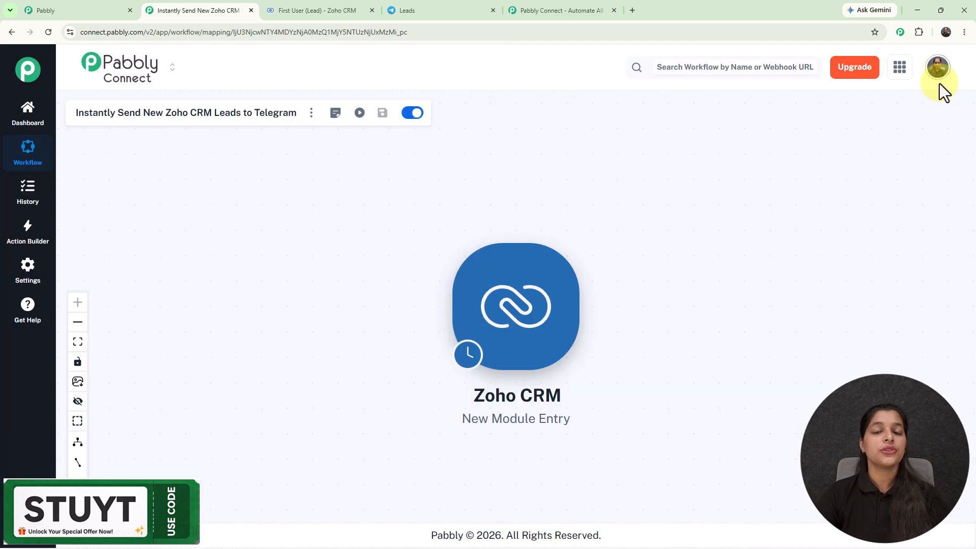
drag(782, 281, 612, 283)
Step: Set the Zoho CRM trigger time to check every 10 minutes and save it
click(350, 305)
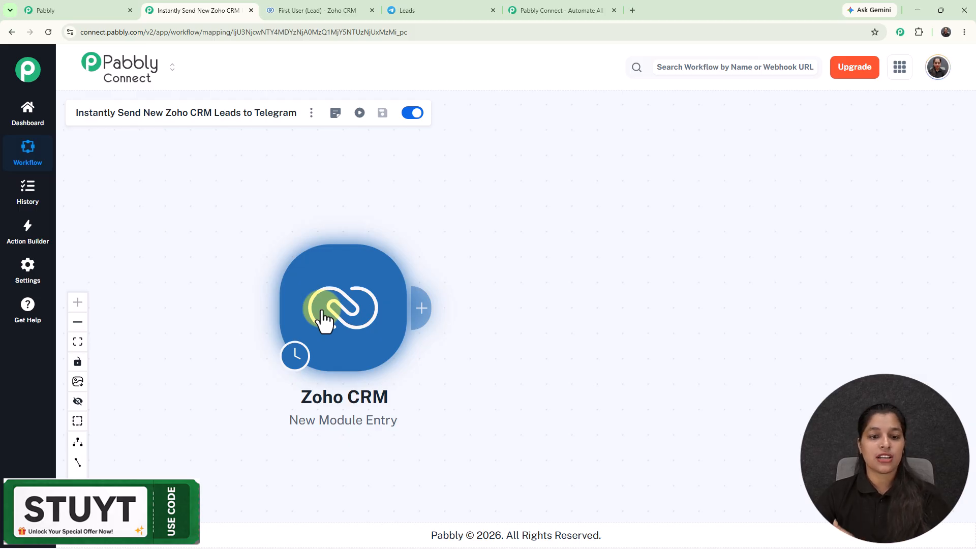
mouse_move(301, 371)
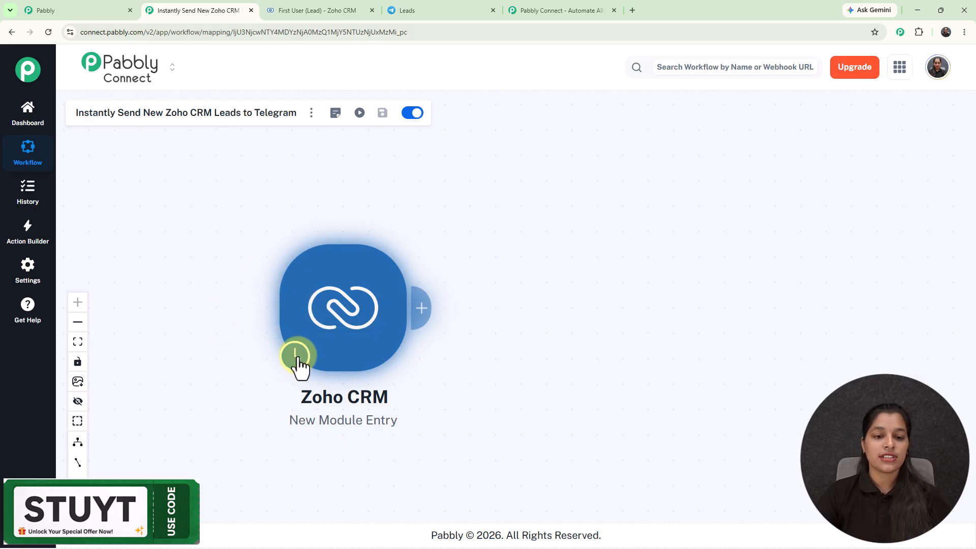
right_click(300, 366)
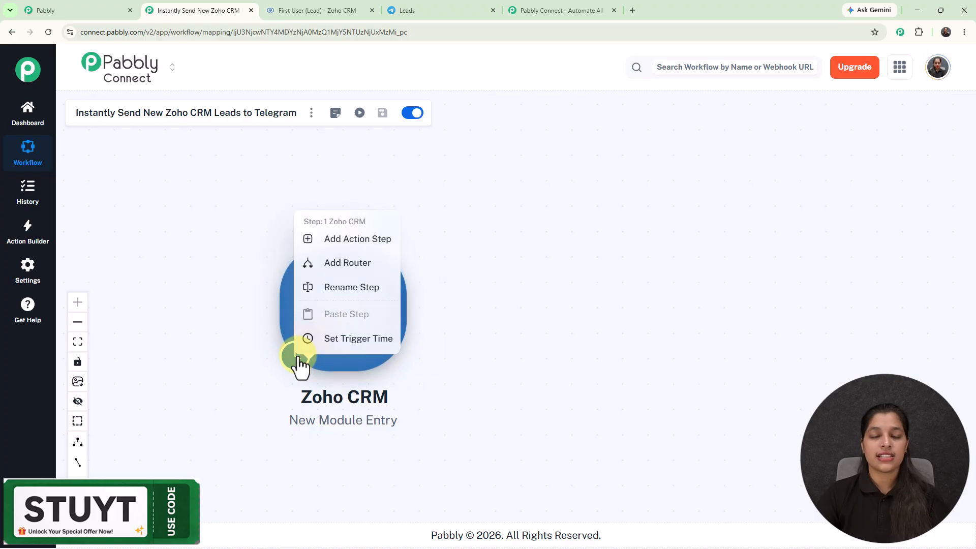
click(353, 340)
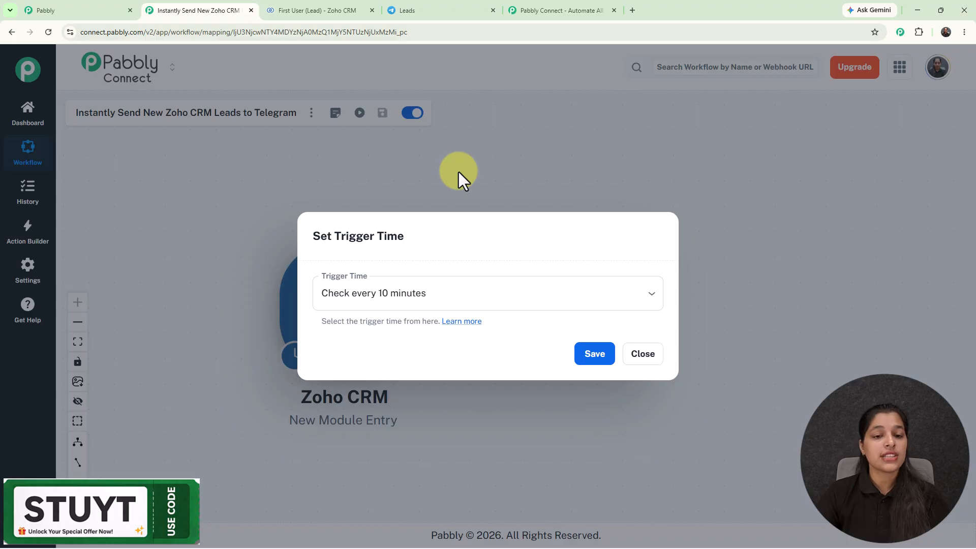
click(443, 293)
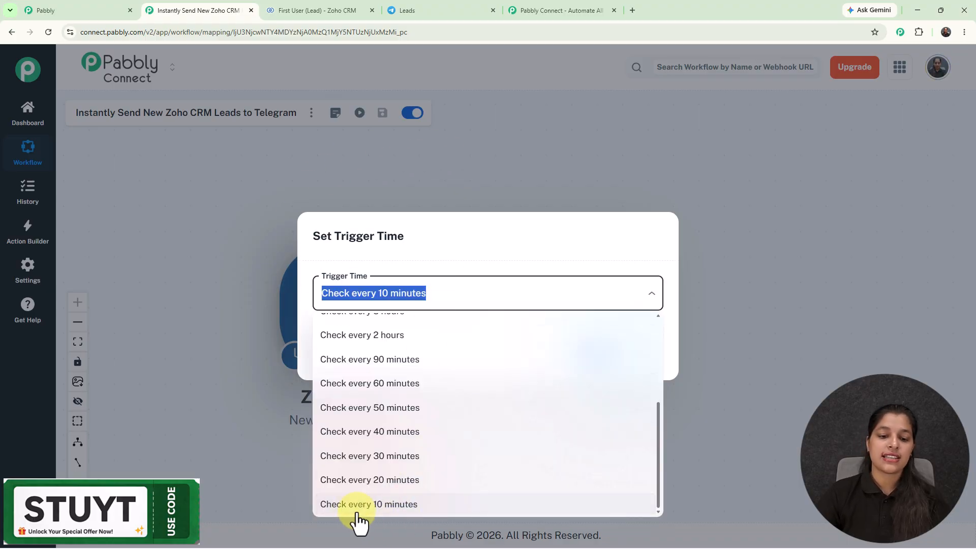
click(516, 124)
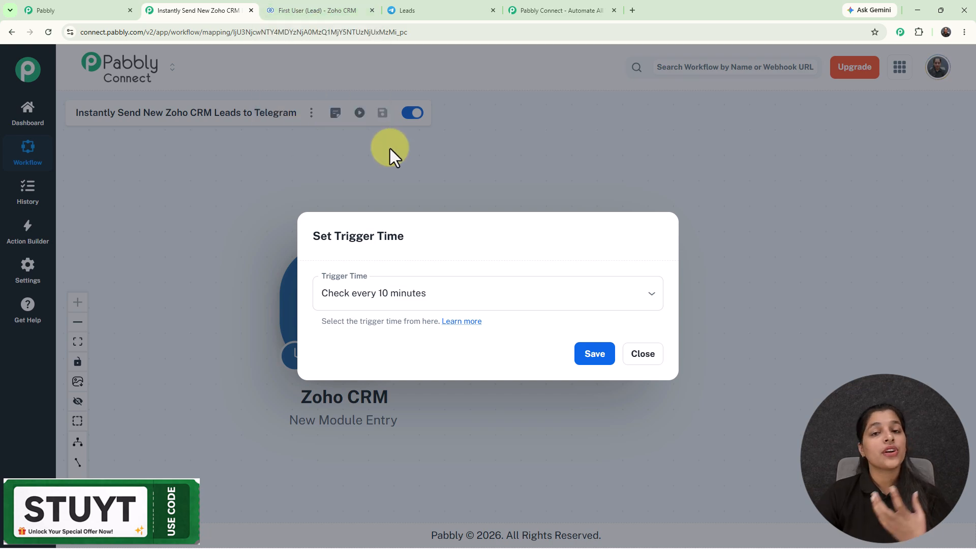
click(604, 357)
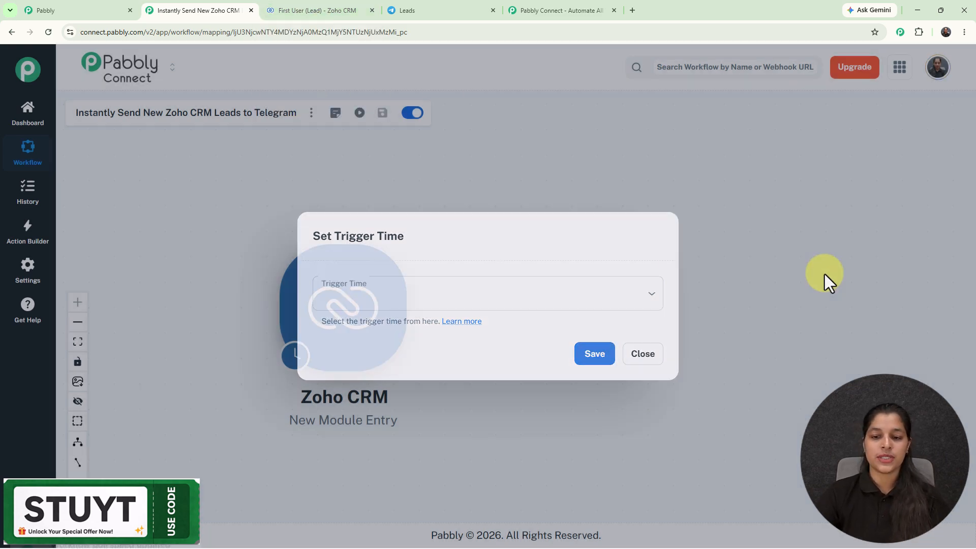
Step: Add an action step after the Zoho CRM trigger with Telegram Bot as its app
mouse_move(374, 342)
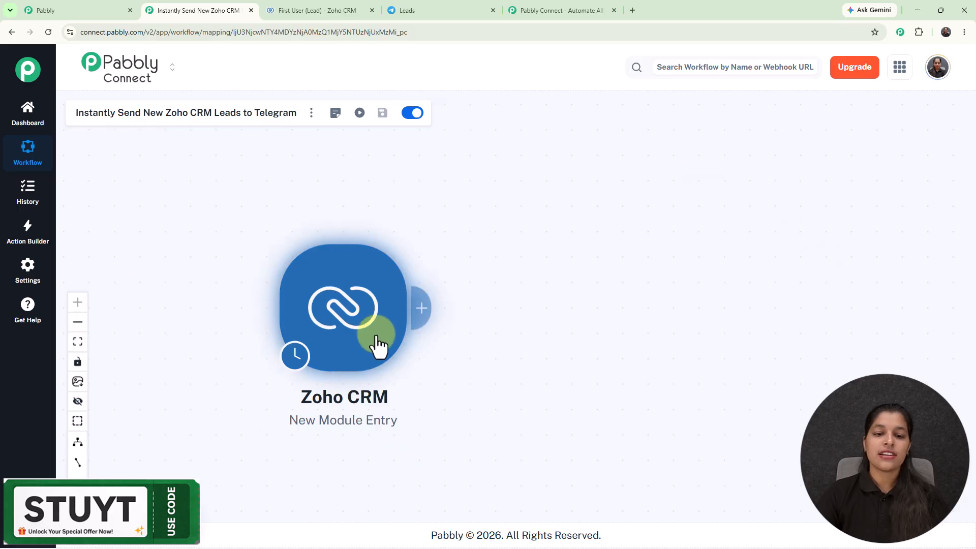
click(423, 309)
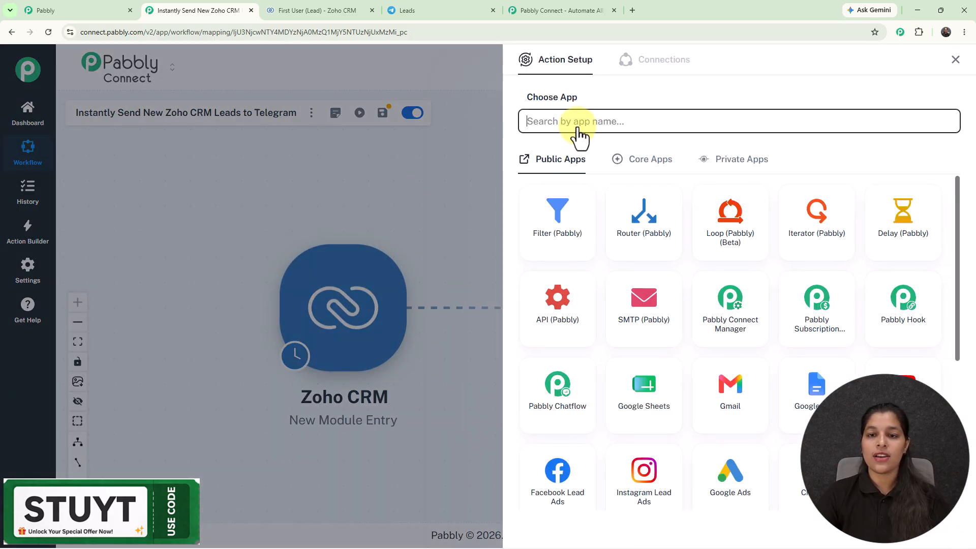
click(577, 127)
text(t)
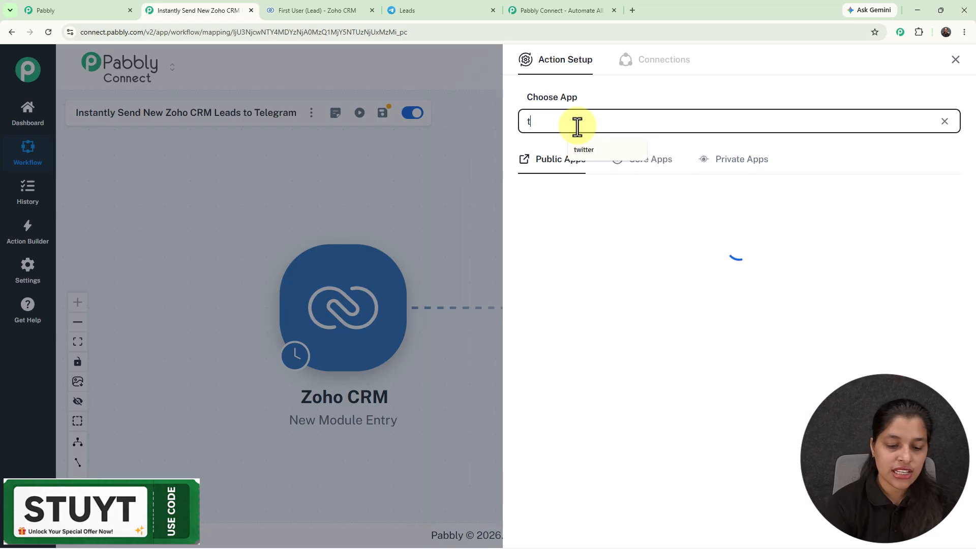
text(e;e)
key(BackSpace)
key(BackSpace)
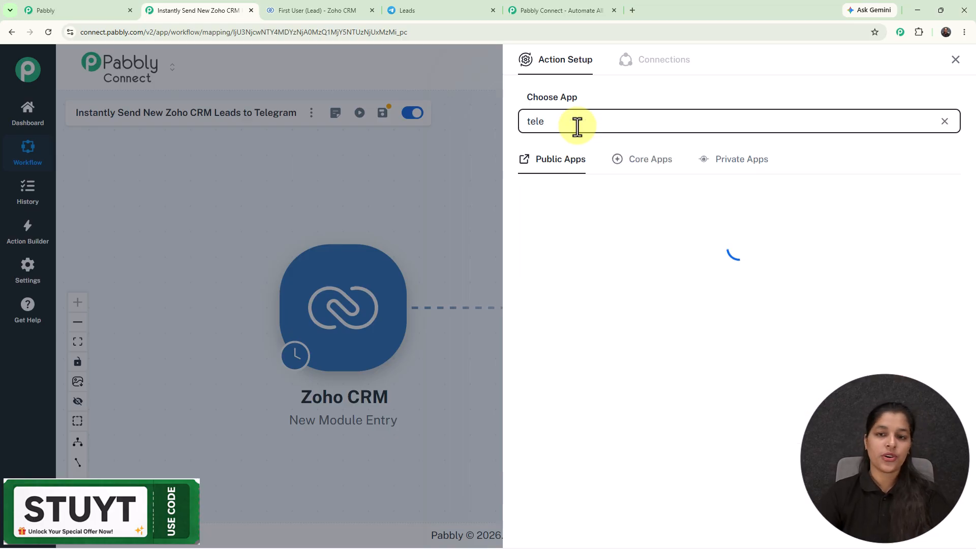
click(741, 243)
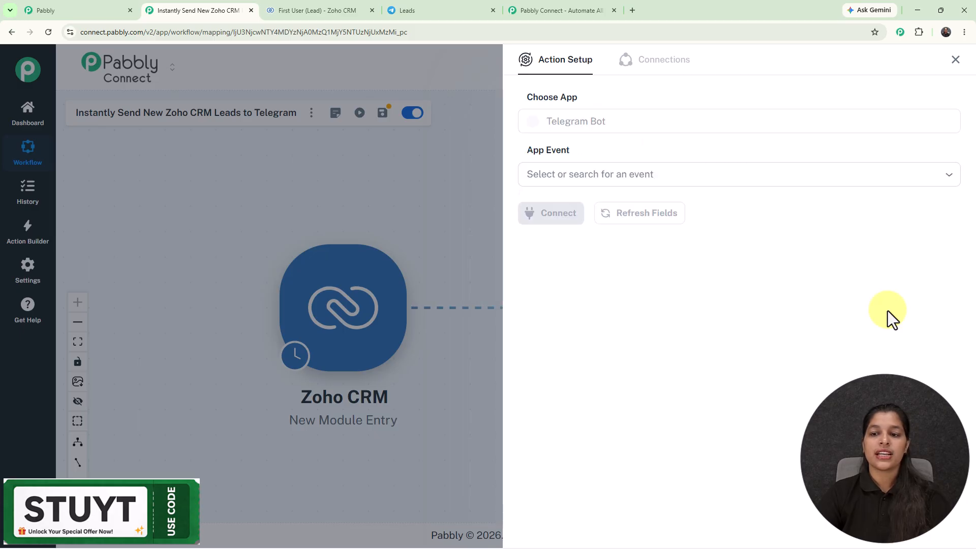
Step: Set the action event to Send a Text Message or Reply and begin adding a new Telegram Bot connection
click(596, 172)
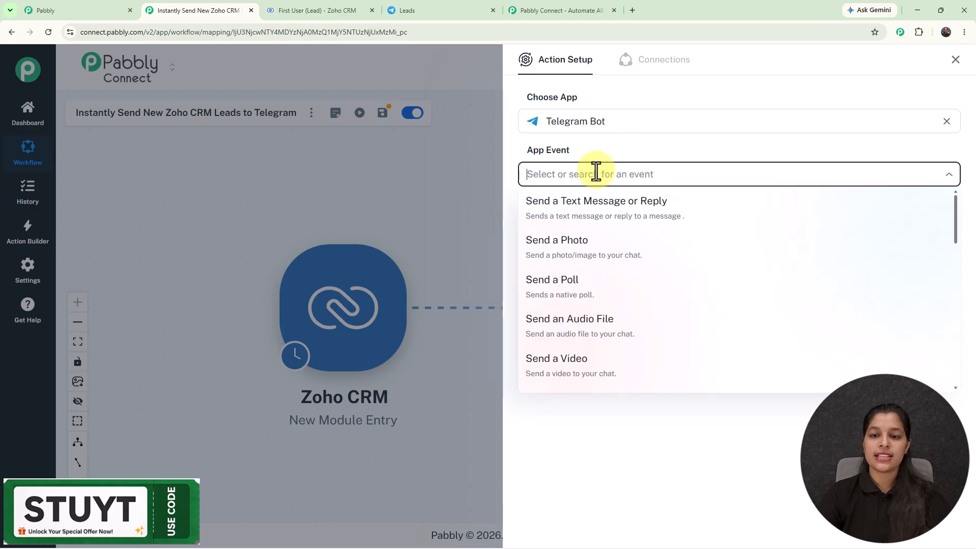
click(582, 216)
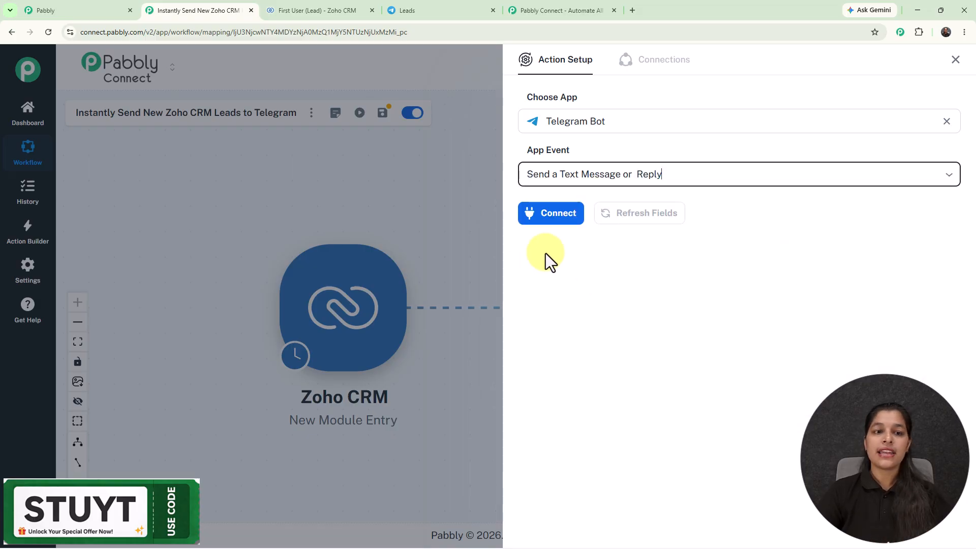
click(565, 213)
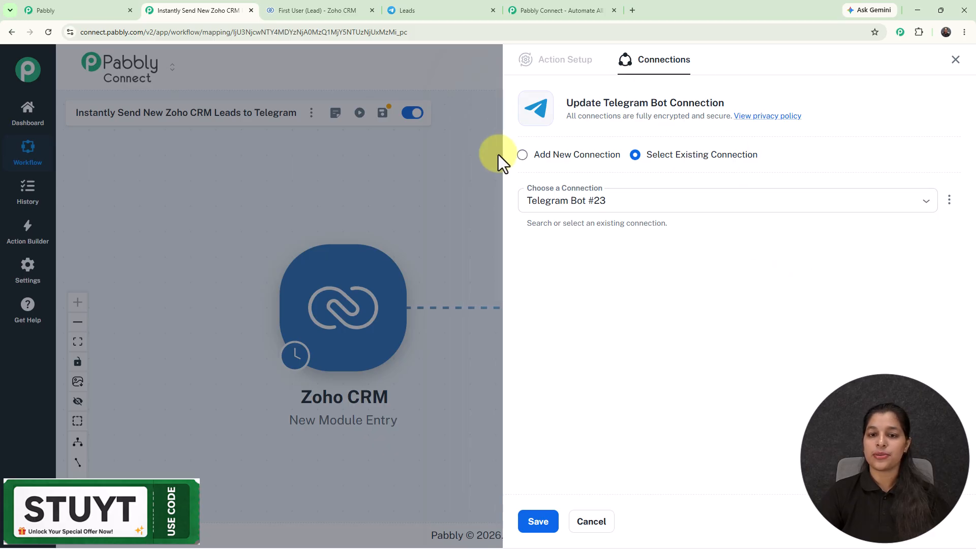
click(521, 156)
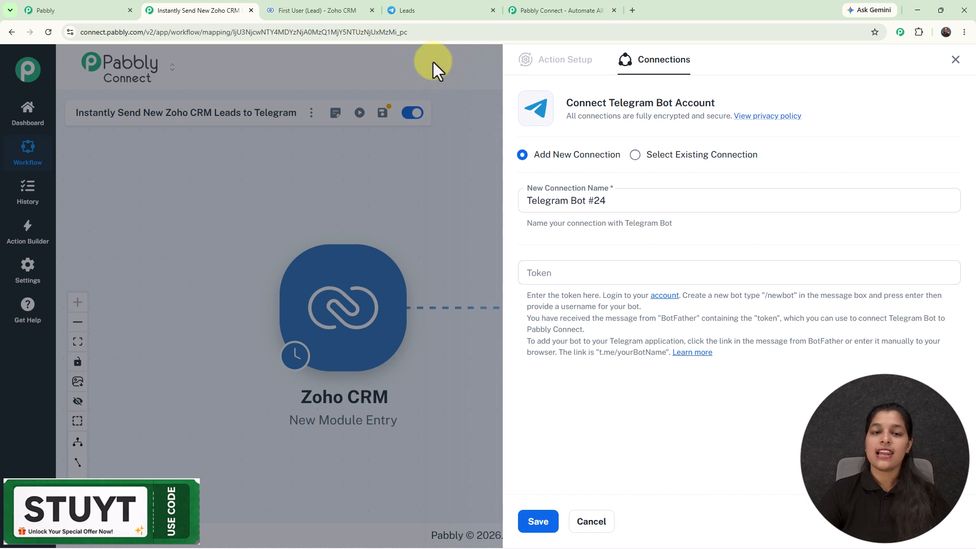
Step: Switch to Telegram, search for the verified BotFather bot and start a chat with it
click(423, 12)
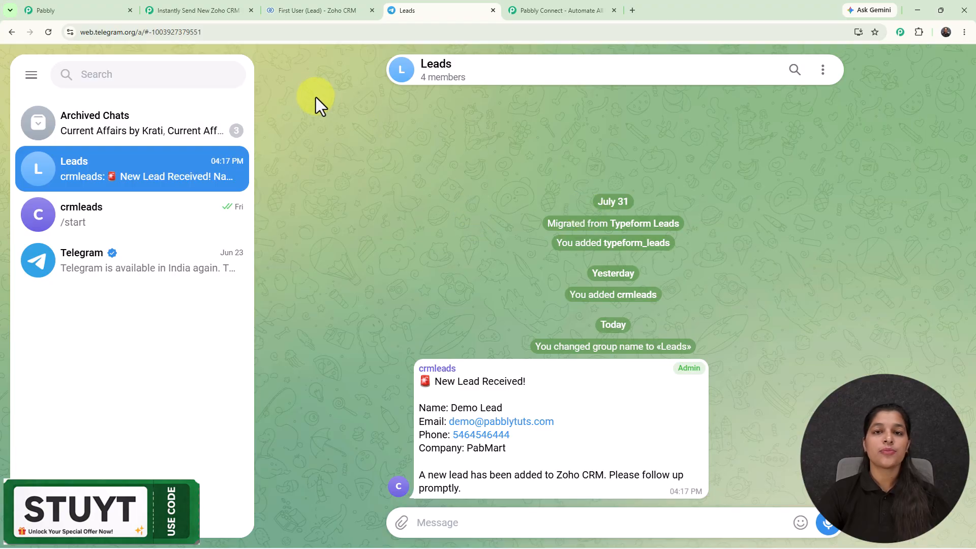
click(92, 74)
text(bot)
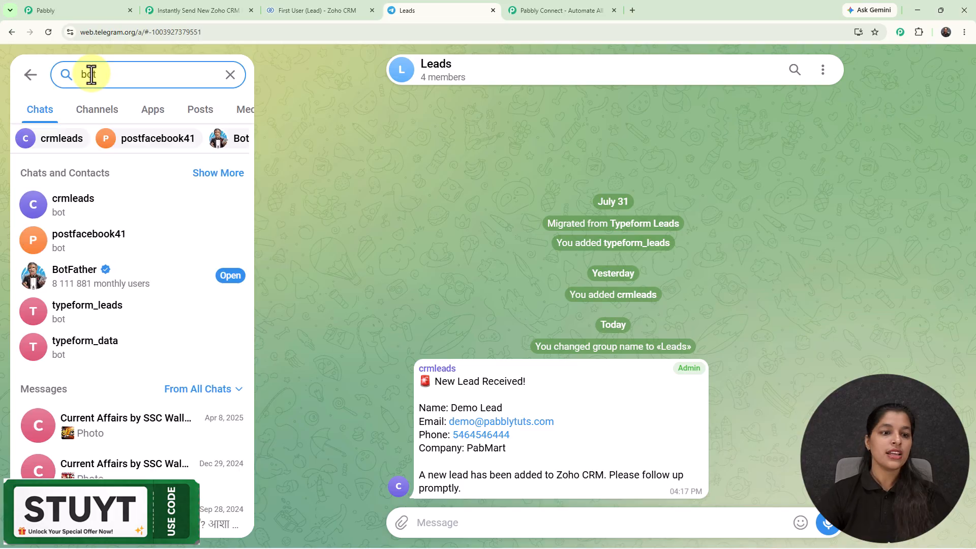
click(137, 283)
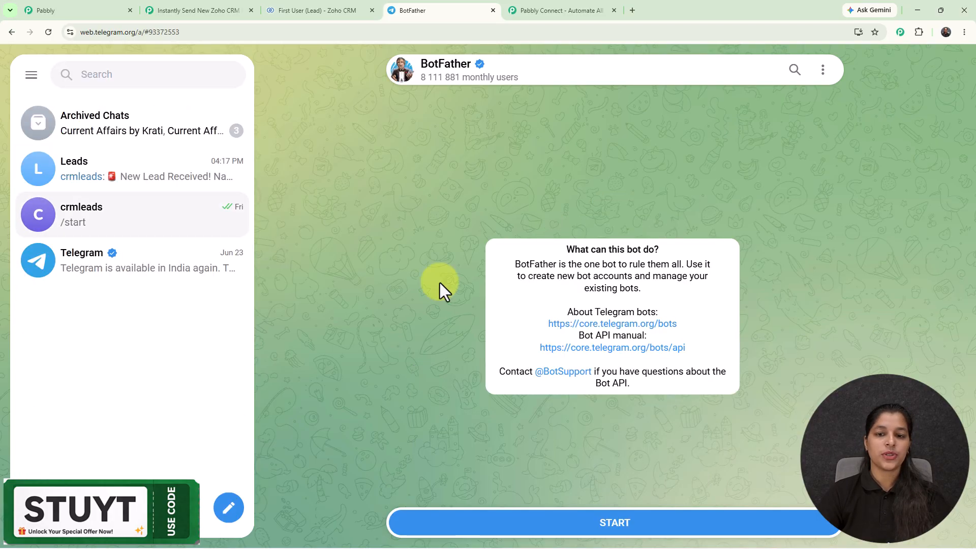
click(495, 506)
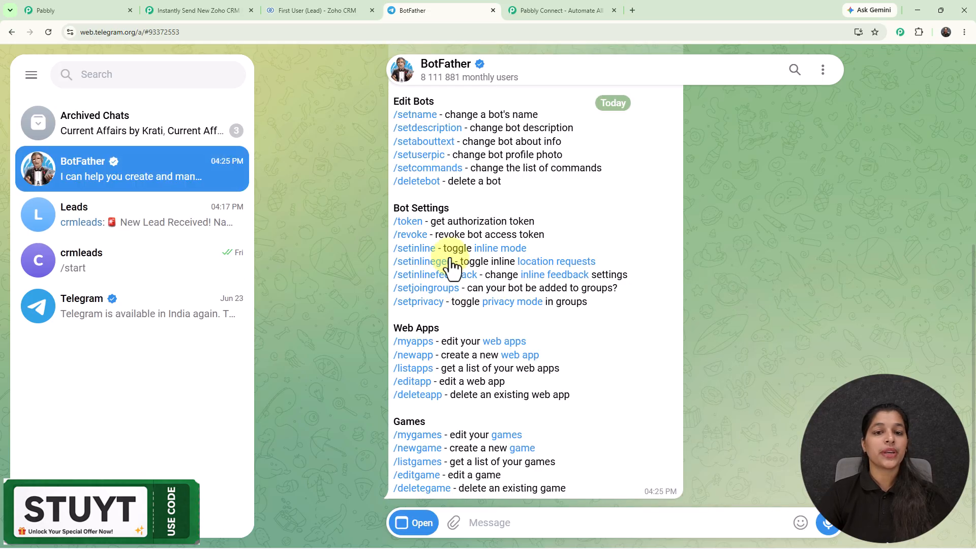
Step: Create a new bot through BotFather with the name zohocrm1 and the username zohocrm1_bot
scroll(448, 244, up, 3)
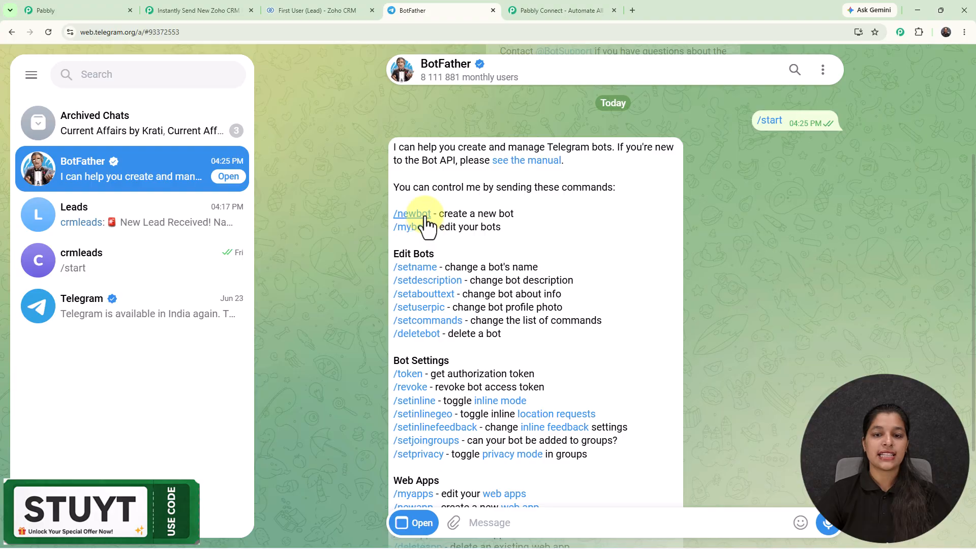
click(405, 214)
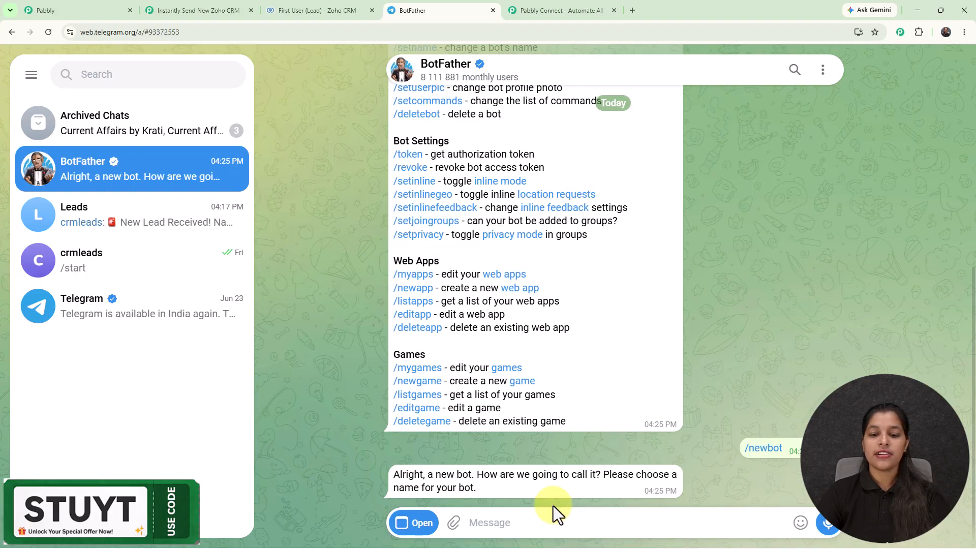
click(572, 529)
text(zohocrm1)
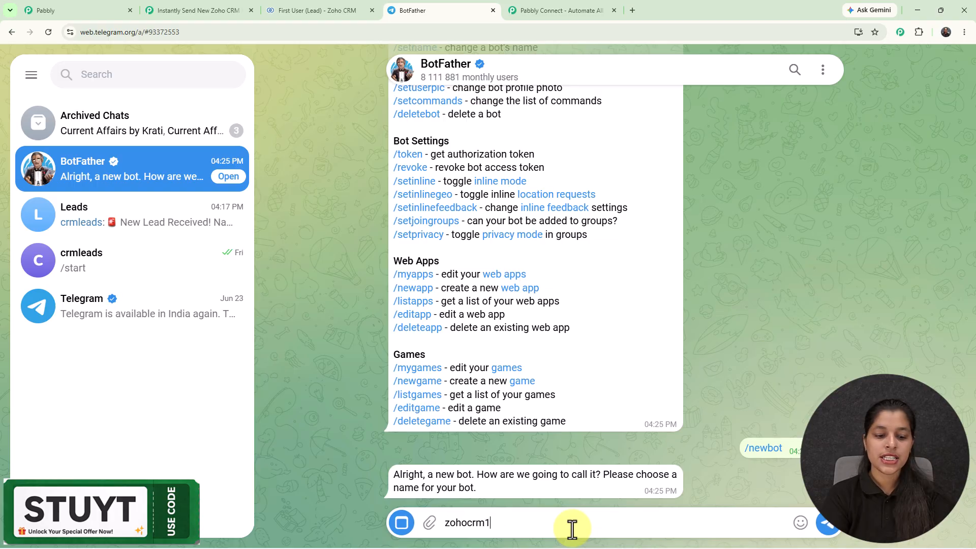
key(Return)
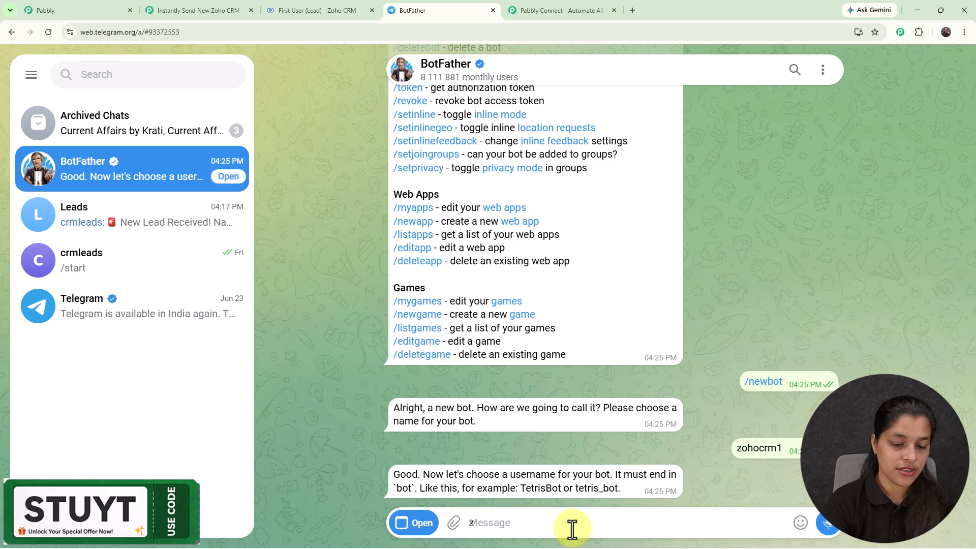
text(zohocrm1_bot)
key(Return)
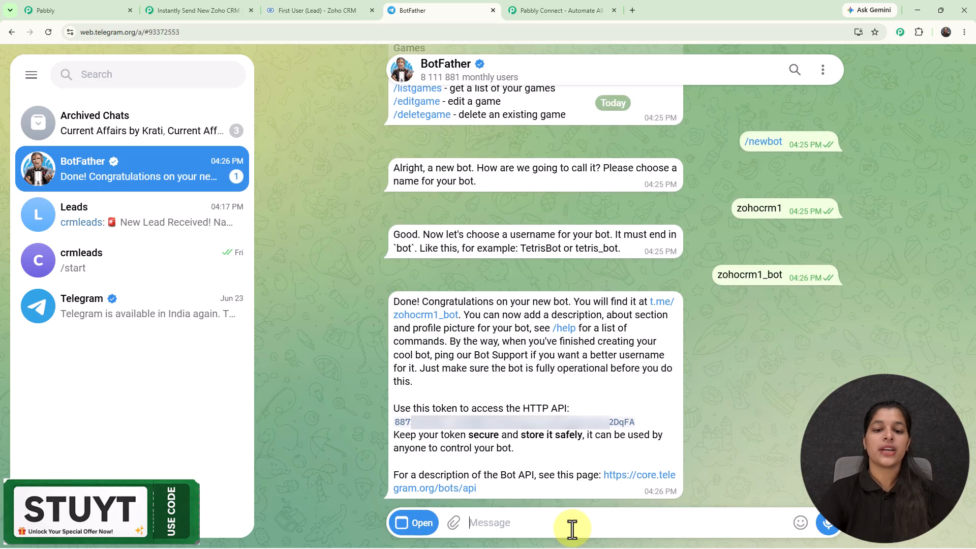
Step: Copy the new bot's API token, paste it into the Token field in Pabbly Connect and save the connection
click(516, 429)
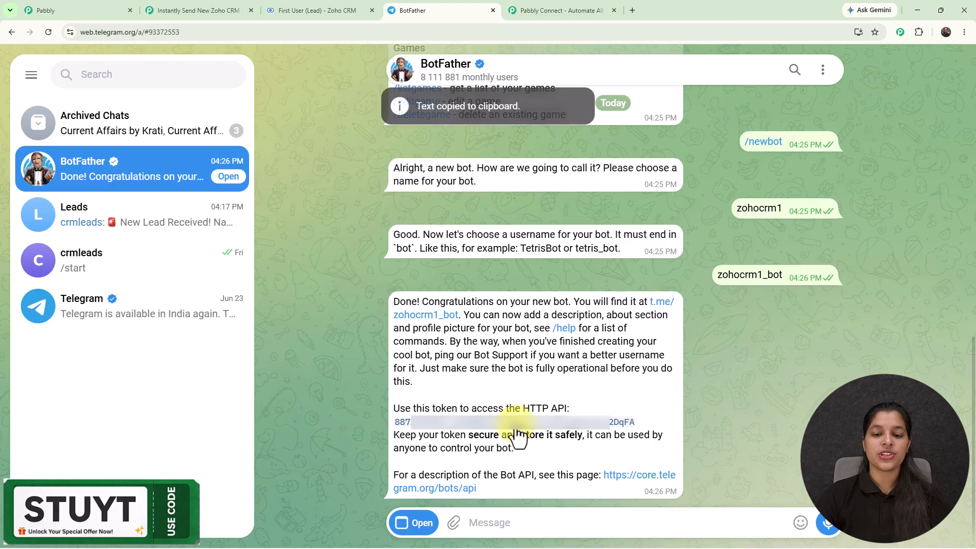
click(191, 17)
click(570, 272)
key(ctrl+v)
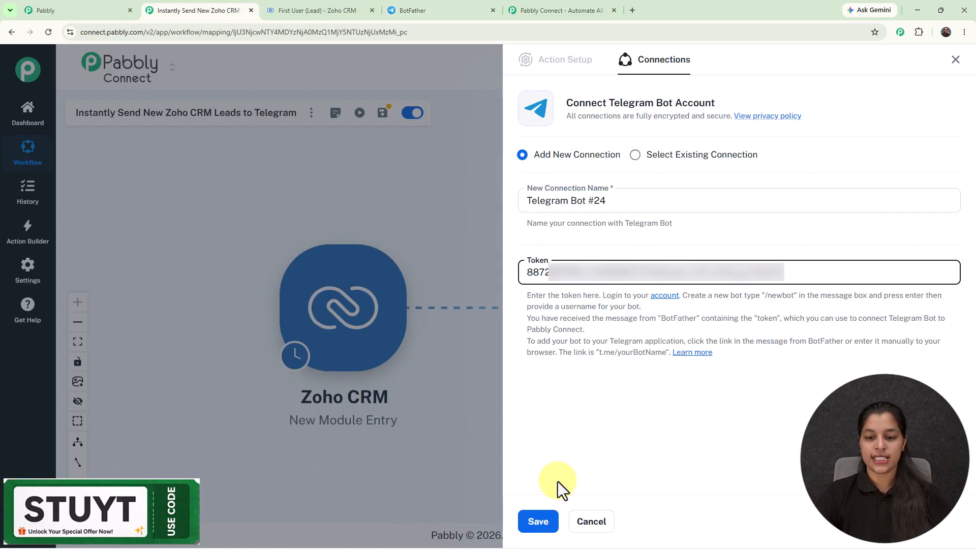
click(537, 520)
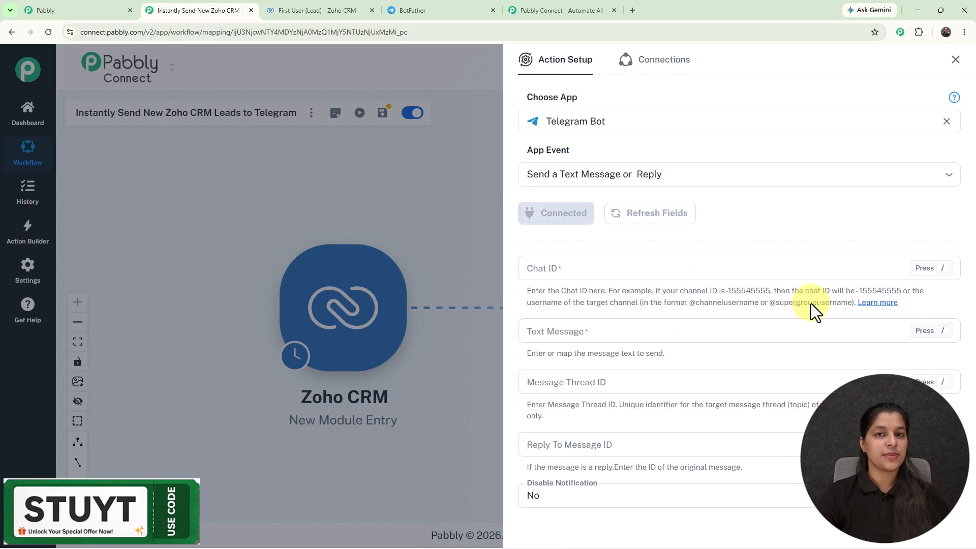
Step: Switch back to Telegram, open the zohocrm1 bot's chat from BotFather's message and start the bot
scroll(810, 303, down, 3)
scroll(812, 308, up, 6)
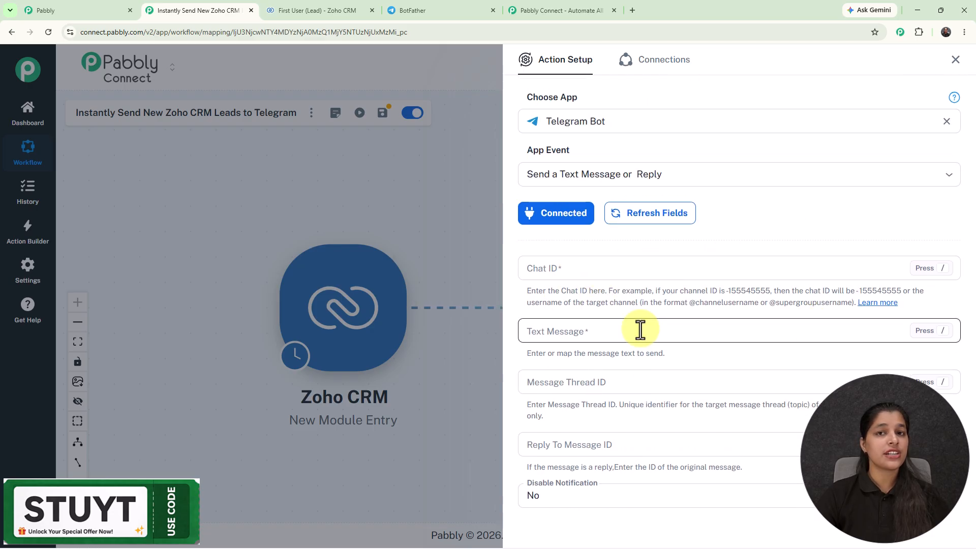
click(418, 11)
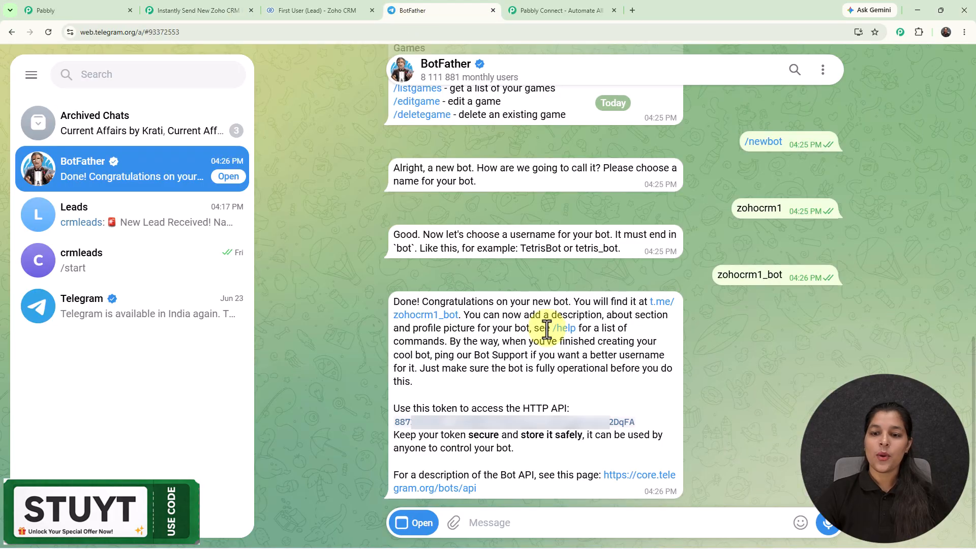
click(437, 318)
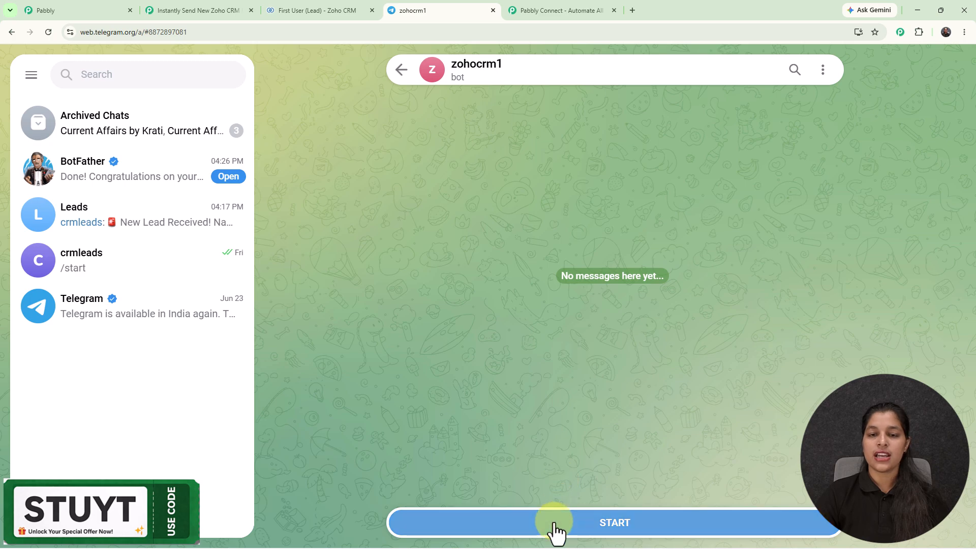
click(554, 524)
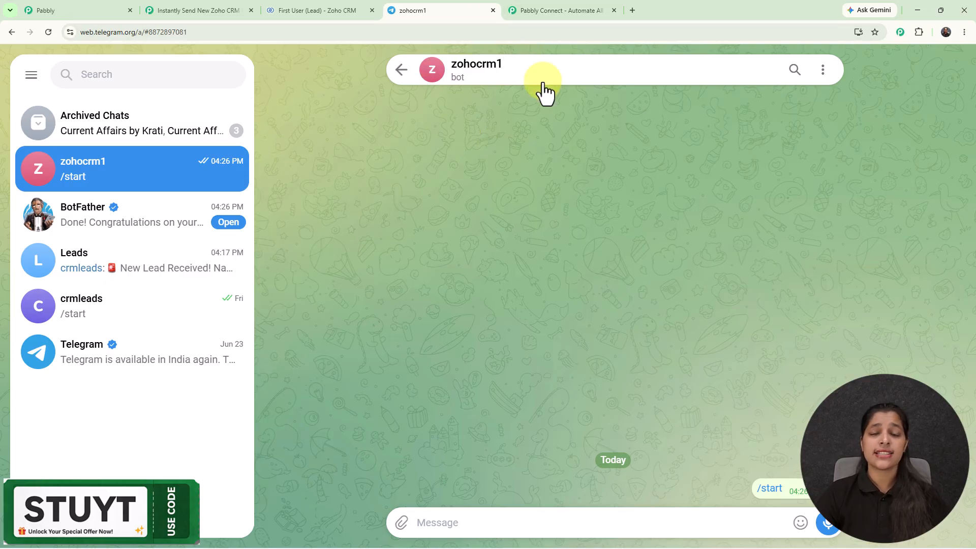
click(113, 259)
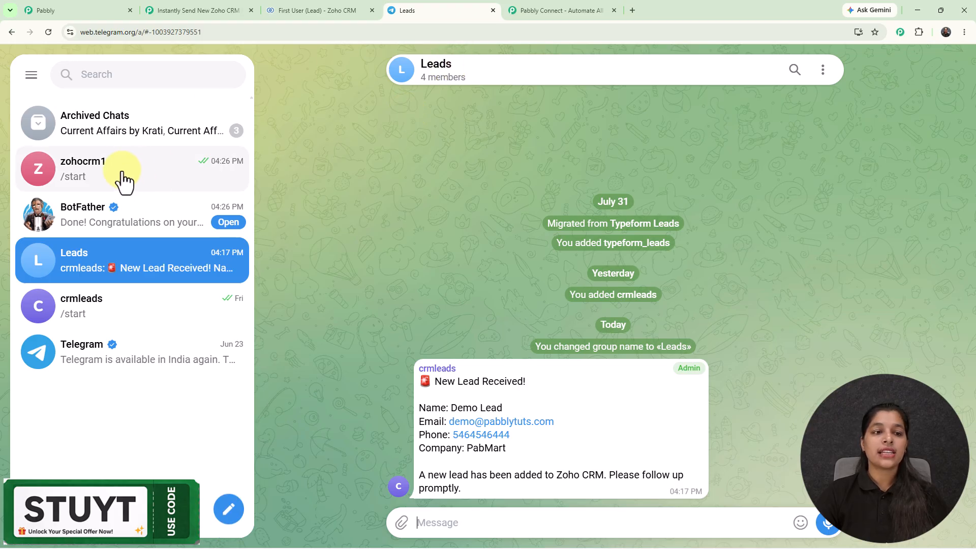
click(434, 79)
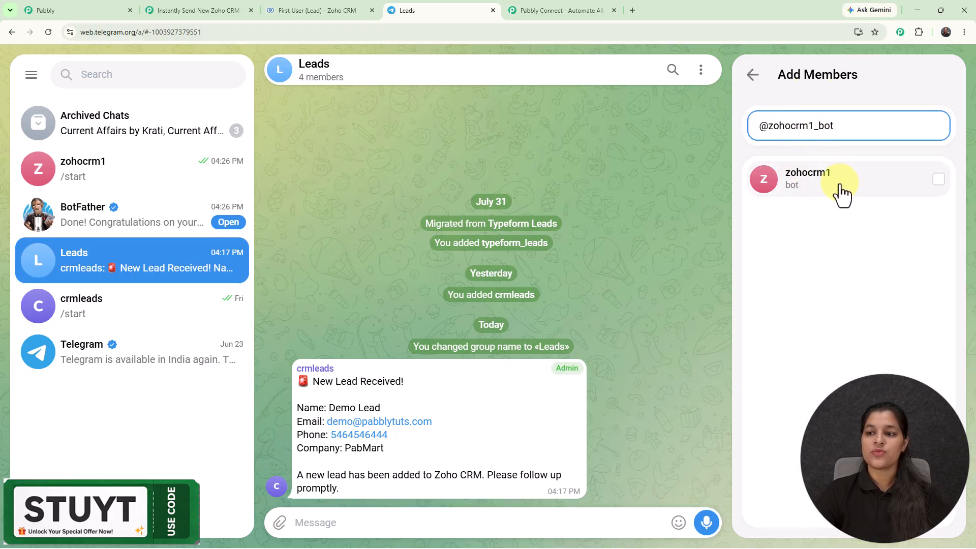
click(839, 200)
click(940, 529)
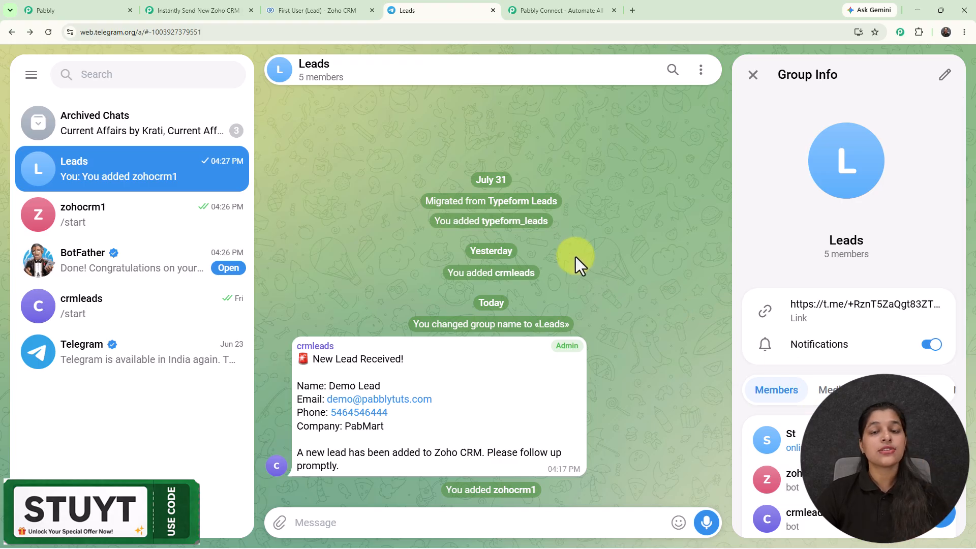
Step: Promote the zohocrm1 bot to administrator of the Leads group with the preset admin rights, and close the group info
click(943, 76)
click(844, 418)
click(941, 513)
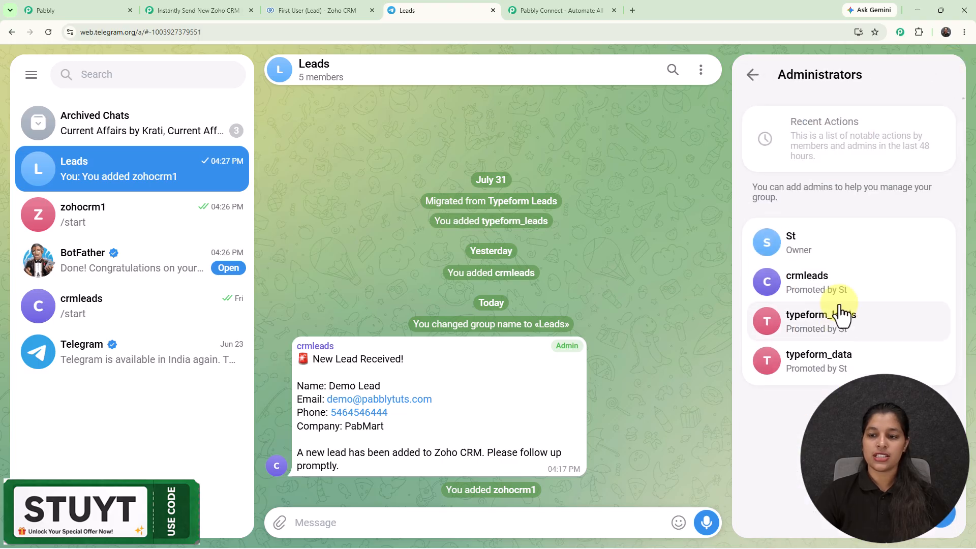
click(830, 194)
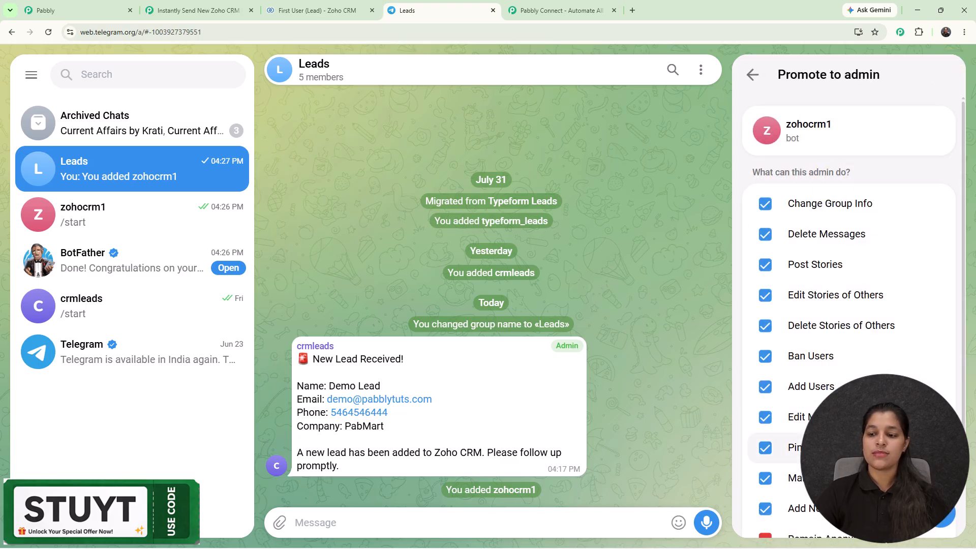
click(940, 513)
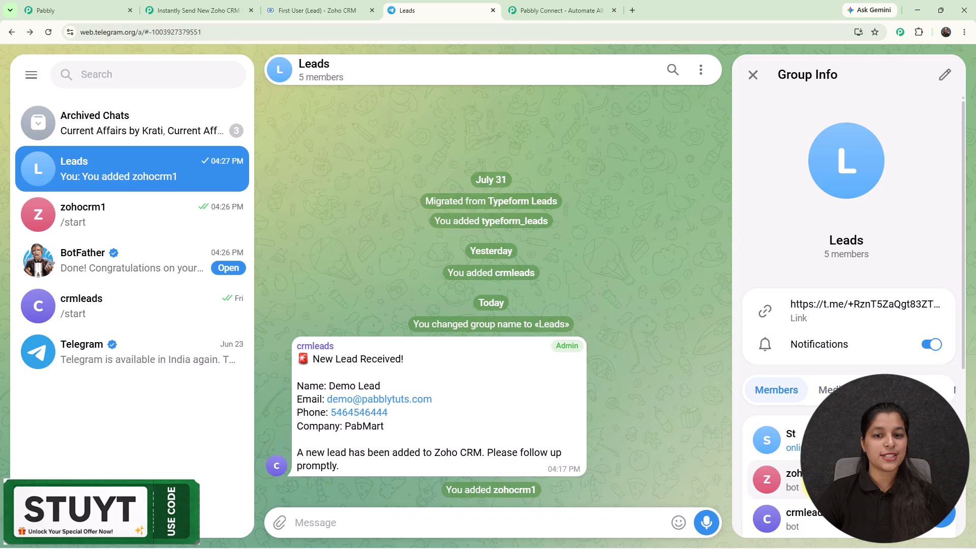
click(753, 76)
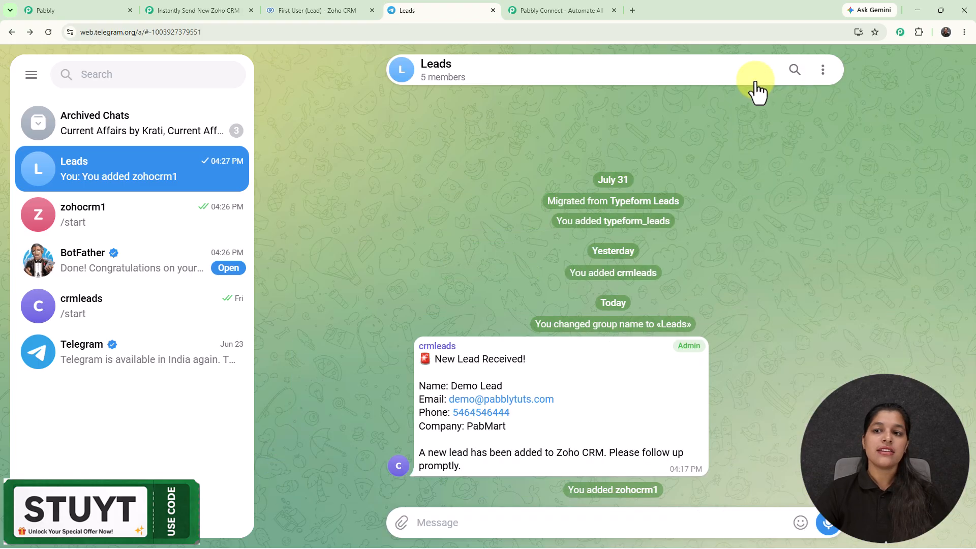
Step: Copy the Leads group's chat ID, including the minus sign, from the web address and paste it as the Chat ID in Pabbly Connect
drag(147, 32, 205, 32)
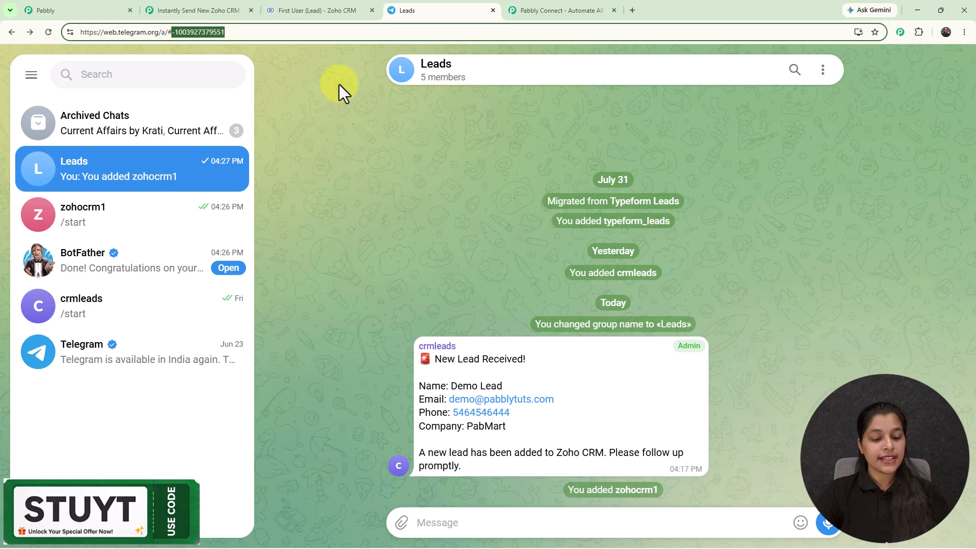
click(182, 3)
click(591, 268)
key(ctrl+v)
Step: Fill in Text Message with the "New Lead Received!" template containing Name, Email, Phone and Company labels and the closing follow-up line
scroll(591, 268, down, 2)
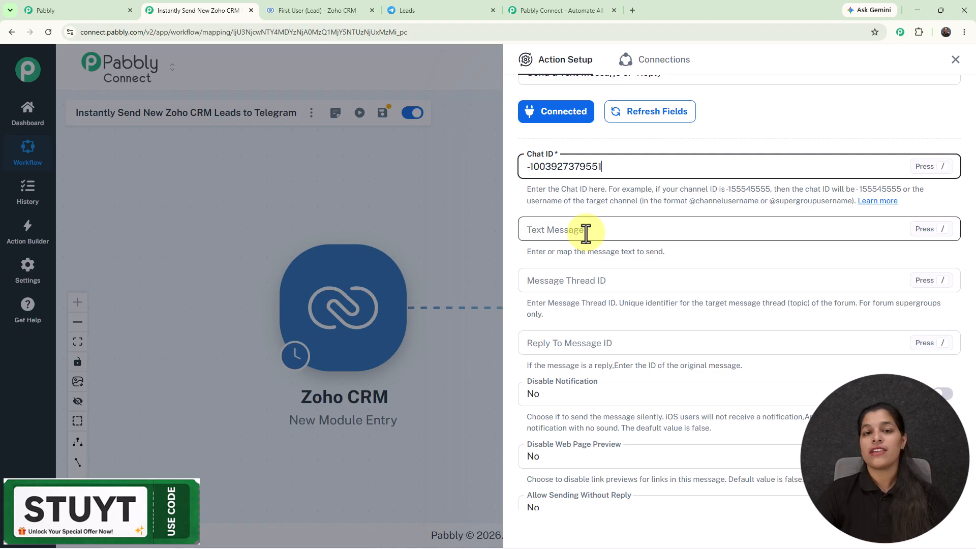
click(586, 233)
key(ctrl+v)
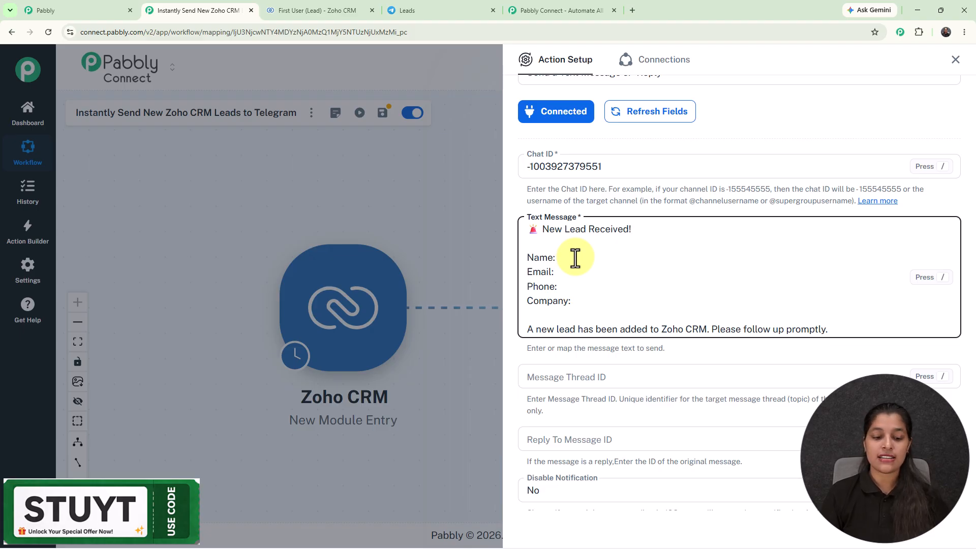
text(jdkf)
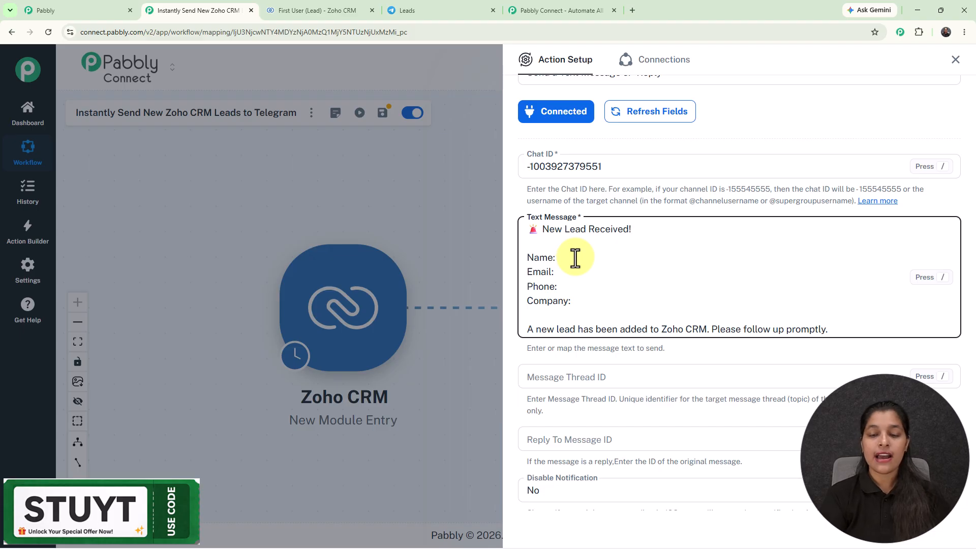
Step: Map the Full_Name field from the Zoho CRM New Module Entry step after the Name label in the message
text(/)
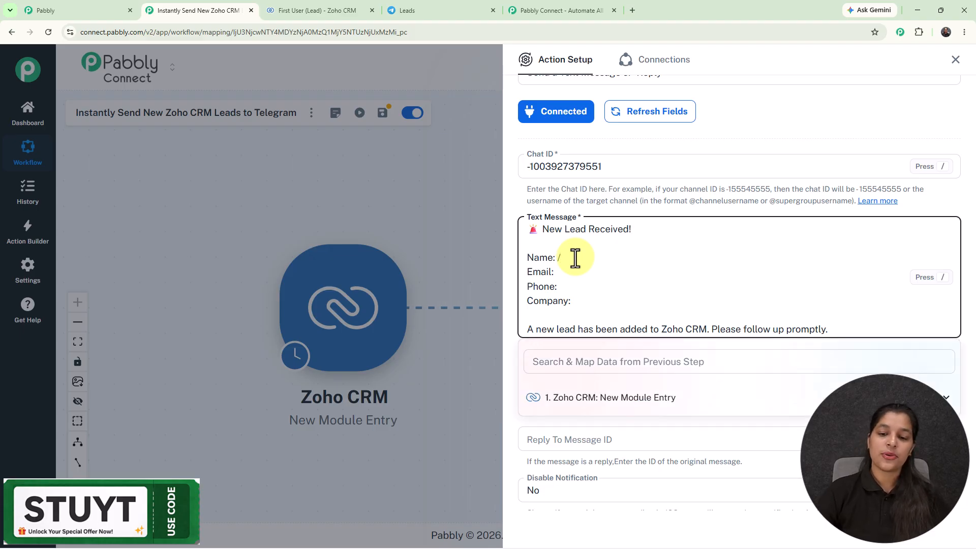
click(607, 402)
scroll(645, 458, down, 3)
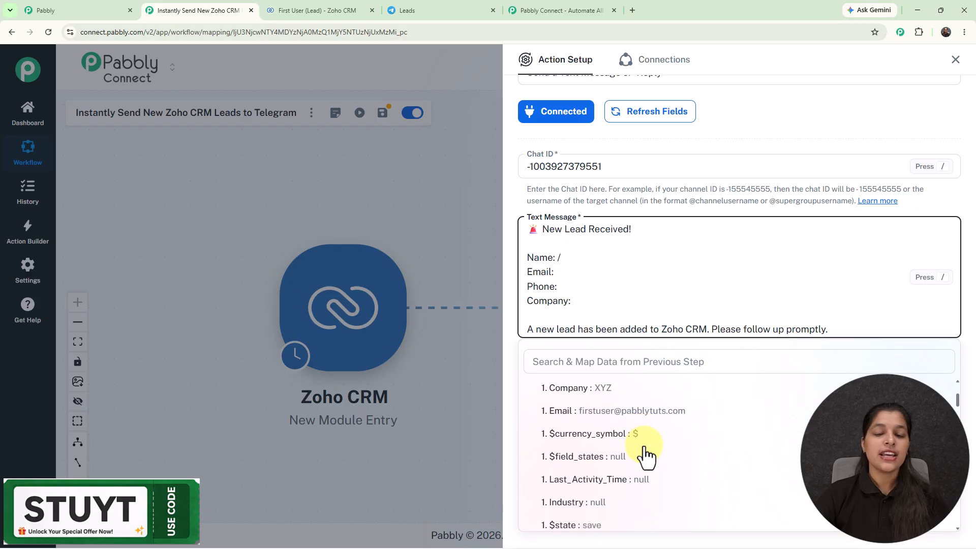
scroll(645, 448, down, 10)
scroll(644, 447, down, 5)
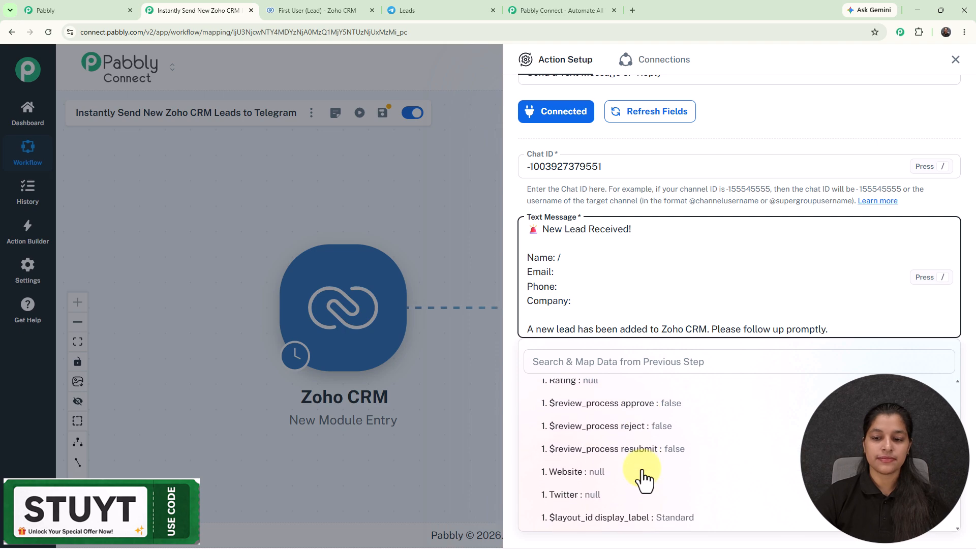
scroll(641, 463, down, 3)
scroll(635, 442, up, 3)
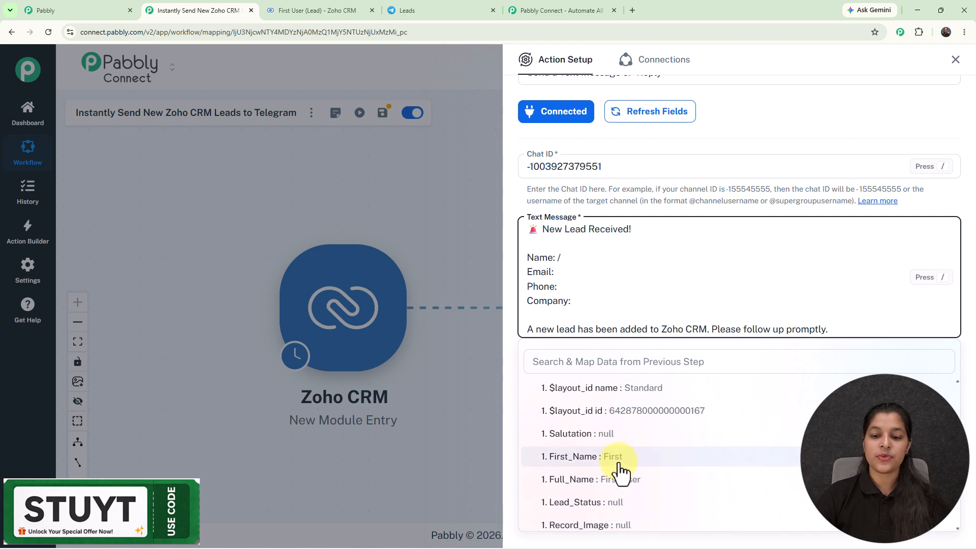
click(623, 486)
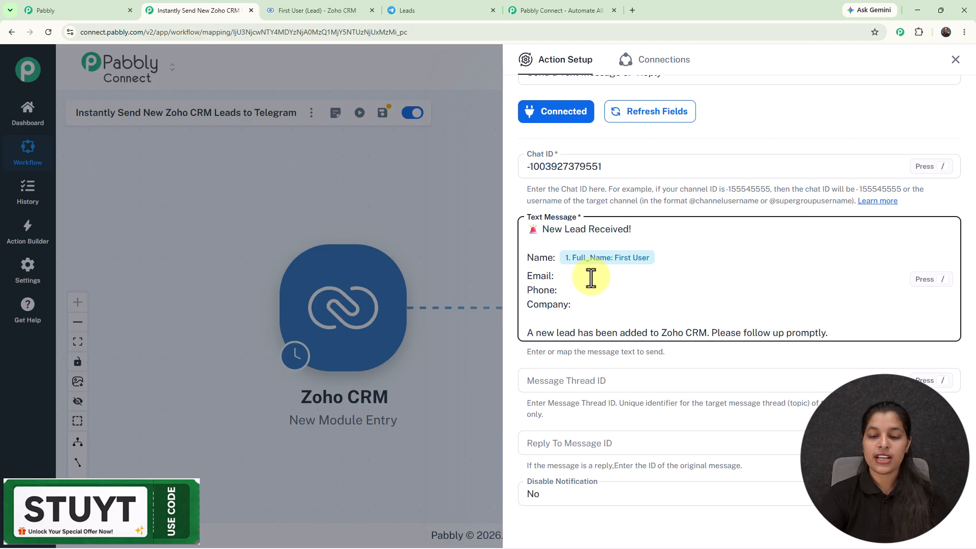
Step: Map the Zoho CRM Email, Phone and Company fields after their matching labels in the message
text(/)
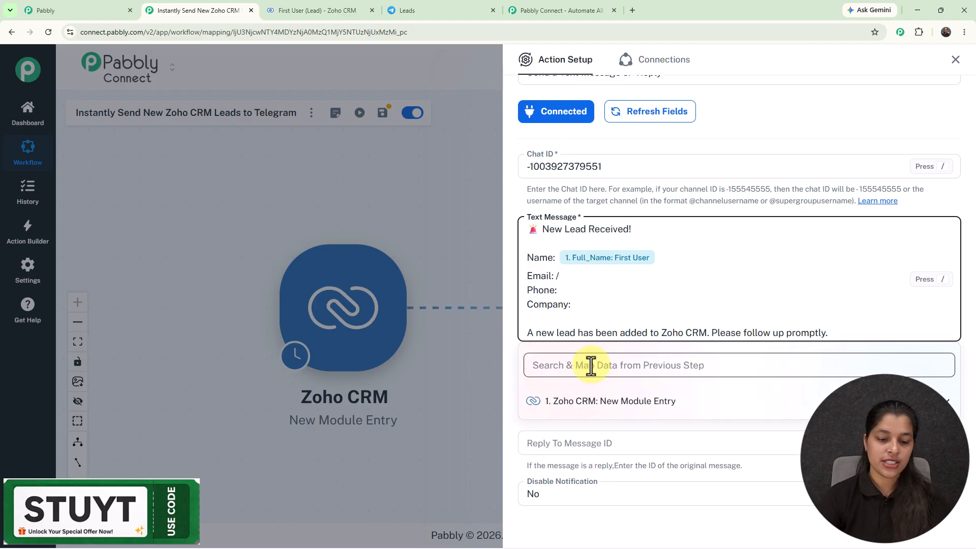
text(em)
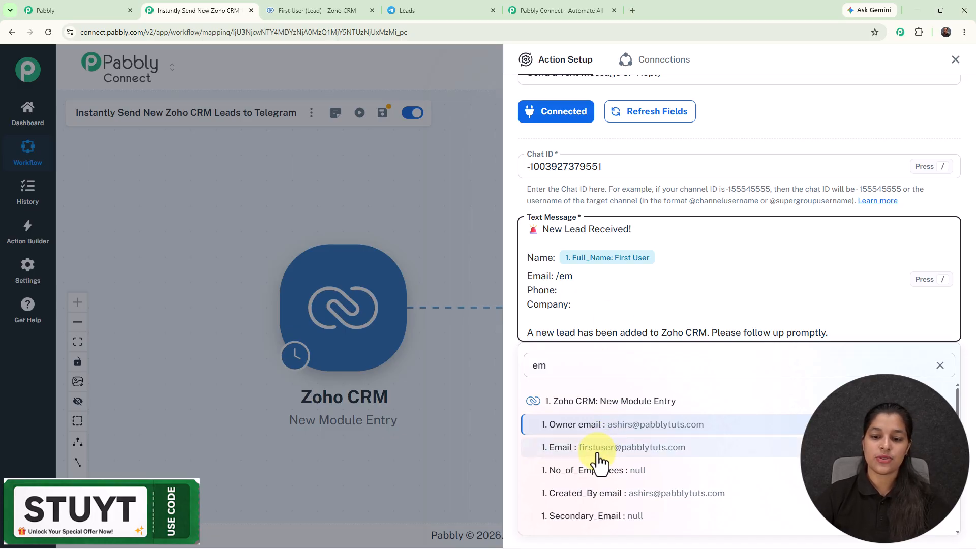
click(597, 454)
click(572, 297)
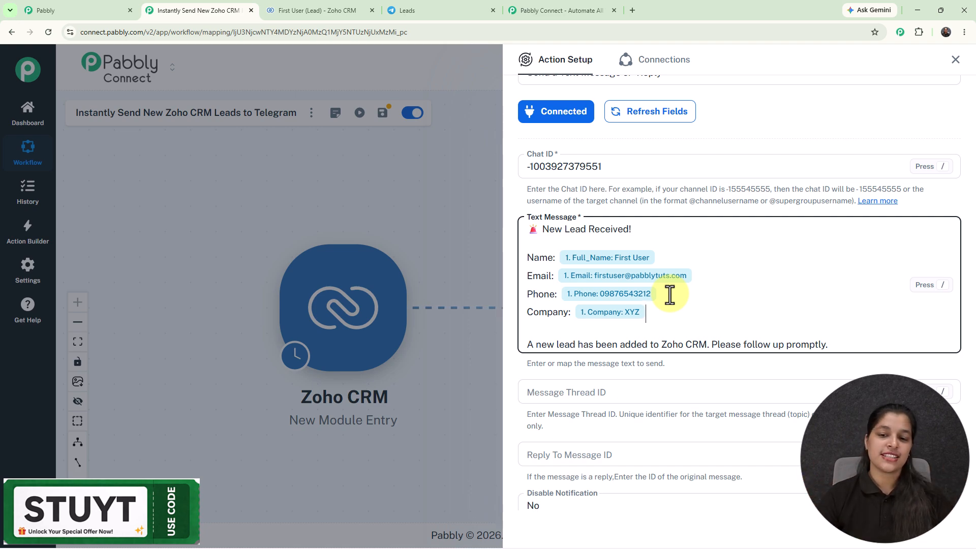
Step: Keep Parse Mode at HTML and Protect Content at No, and save the action while sending a test request
scroll(670, 295, down, 6)
scroll(666, 294, down, 3)
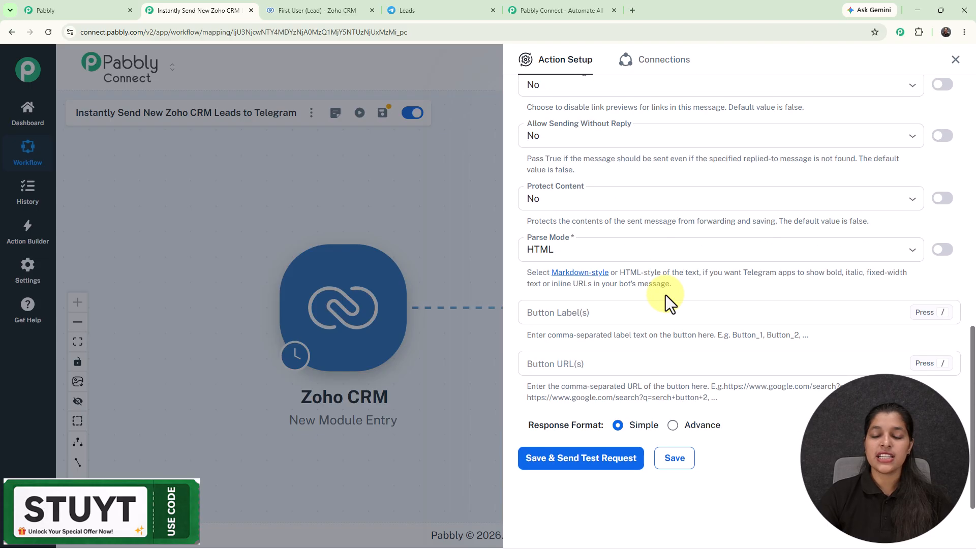
click(643, 249)
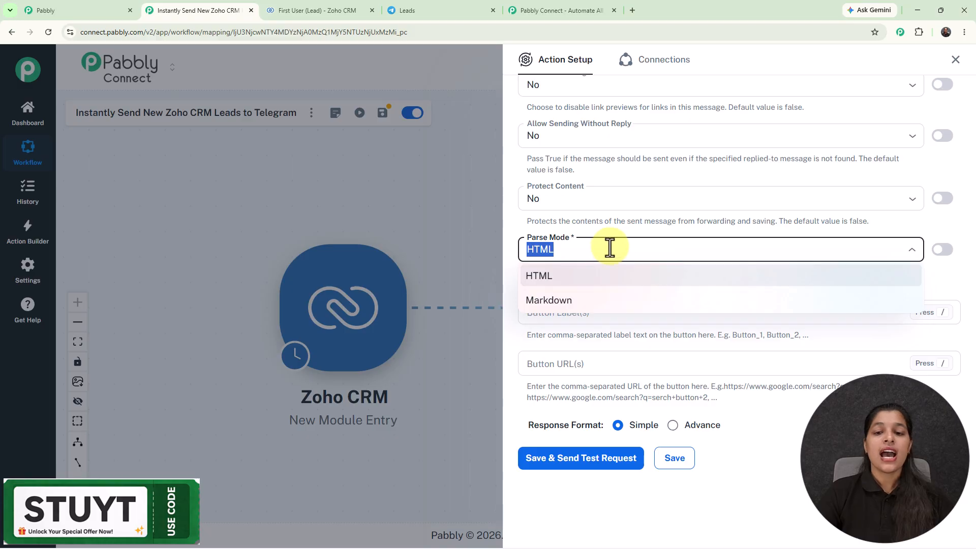
click(519, 201)
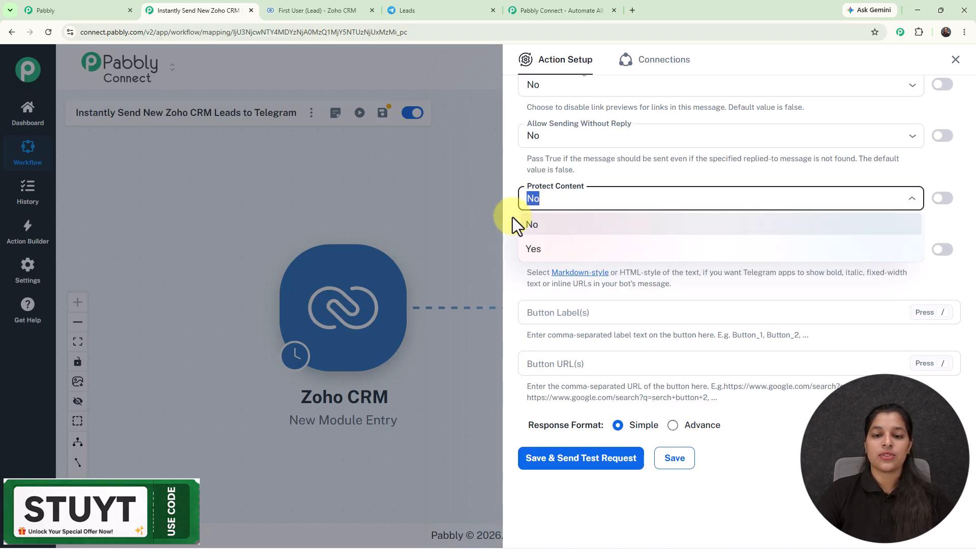
click(513, 218)
click(587, 464)
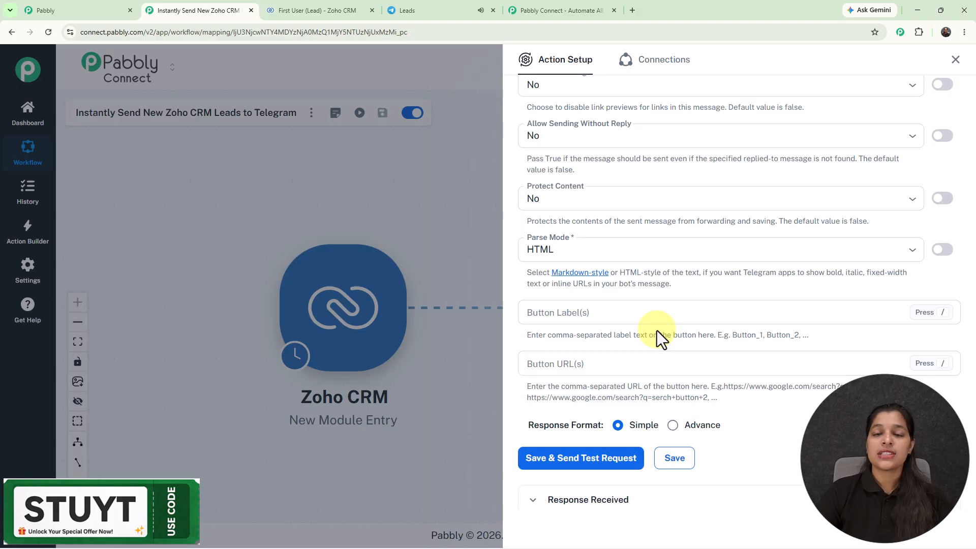
Step: Switch to Telegram and check the lead details in the zohocrm1 bot's test message in the Leads group
click(411, 10)
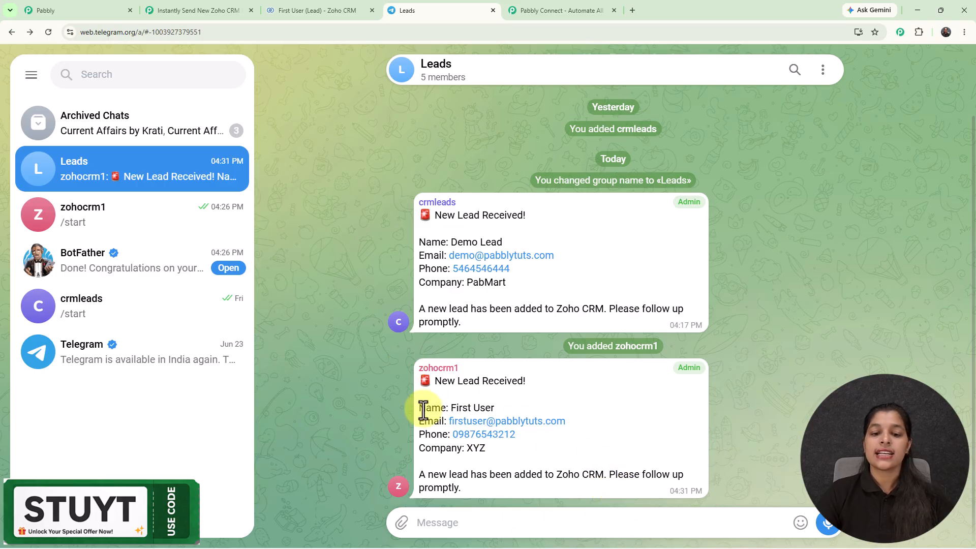
drag(419, 407, 593, 446)
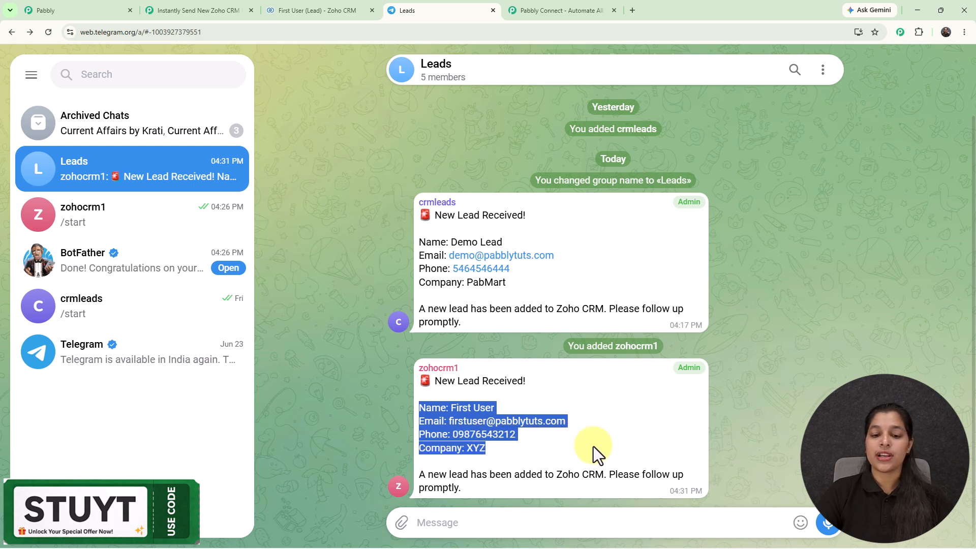
click(821, 401)
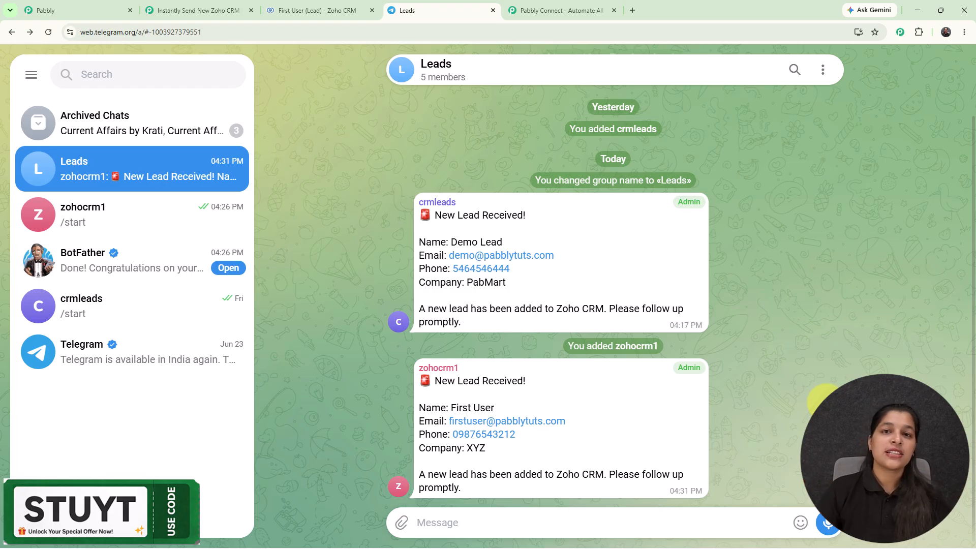
Step: Switch back to Pabbly Connect, close the Telegram Bot action setup and review the Zoho CRM to Telegram Bot workflow
click(186, 7)
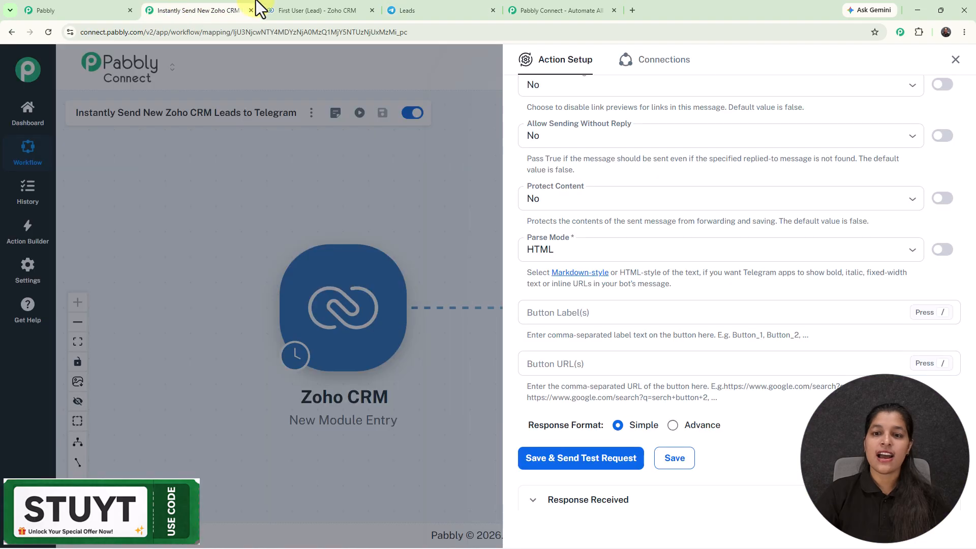
click(956, 61)
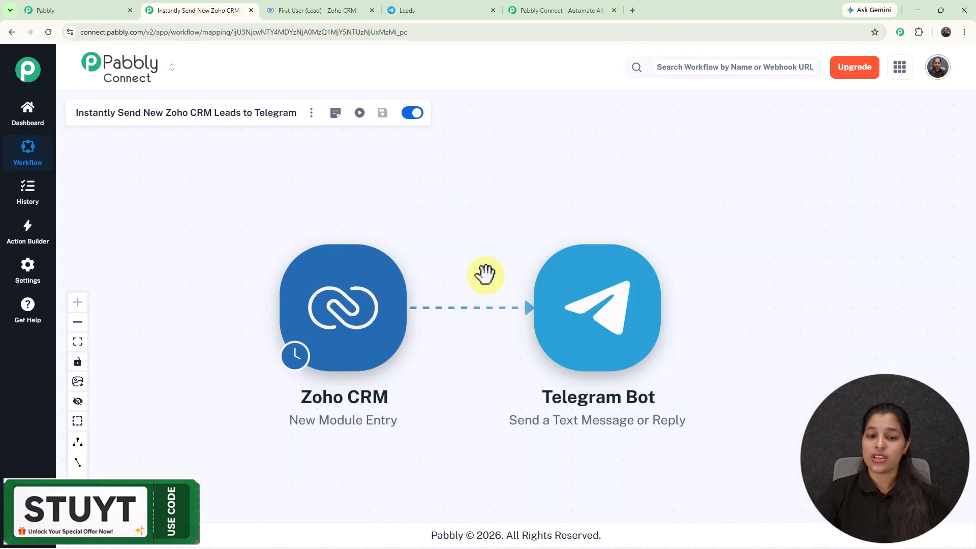
drag(475, 252, 523, 247)
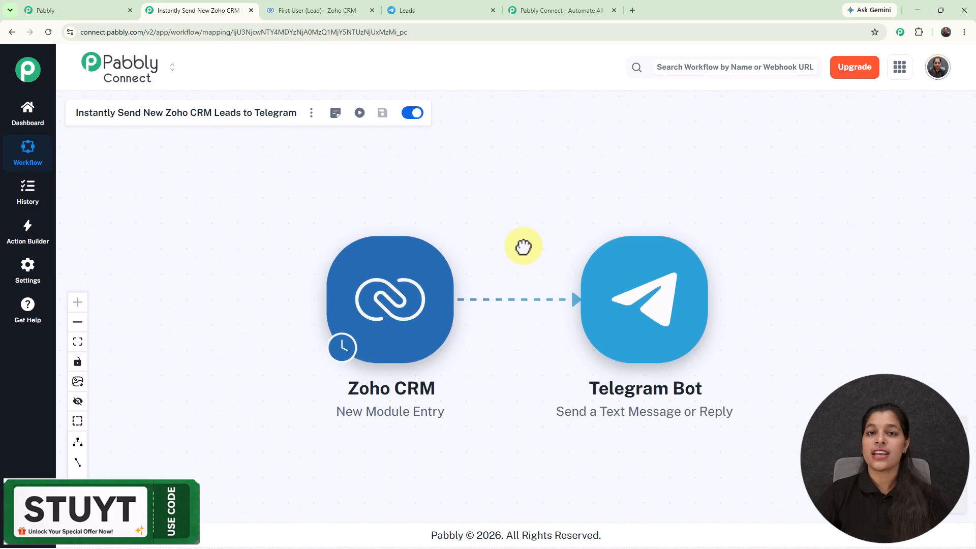